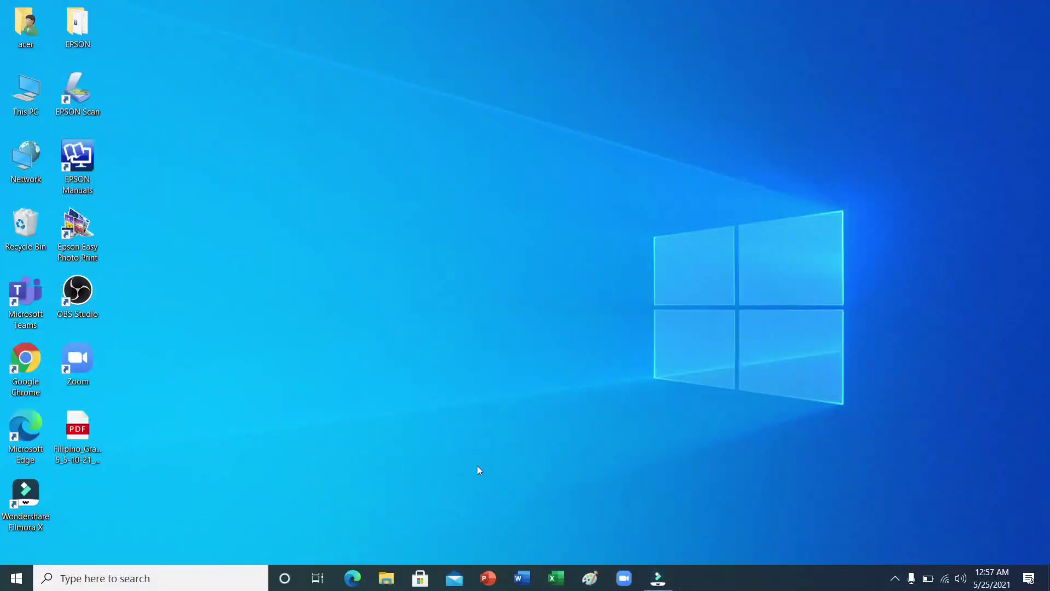
- Start a new PowerPoint presentation and give its single slide the Blank layout
left_click(495, 584)
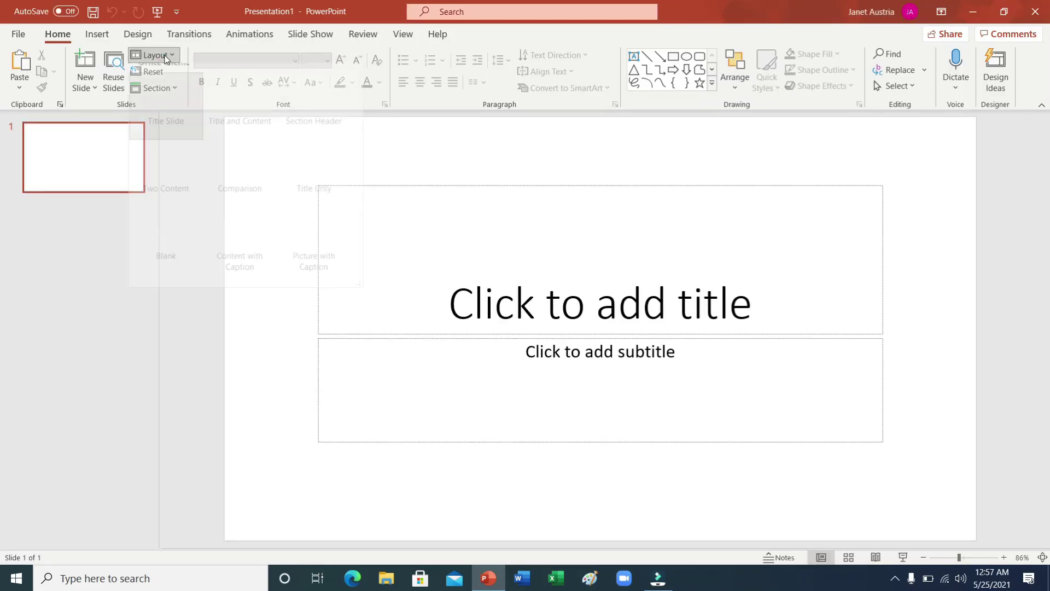
left_click(169, 257)
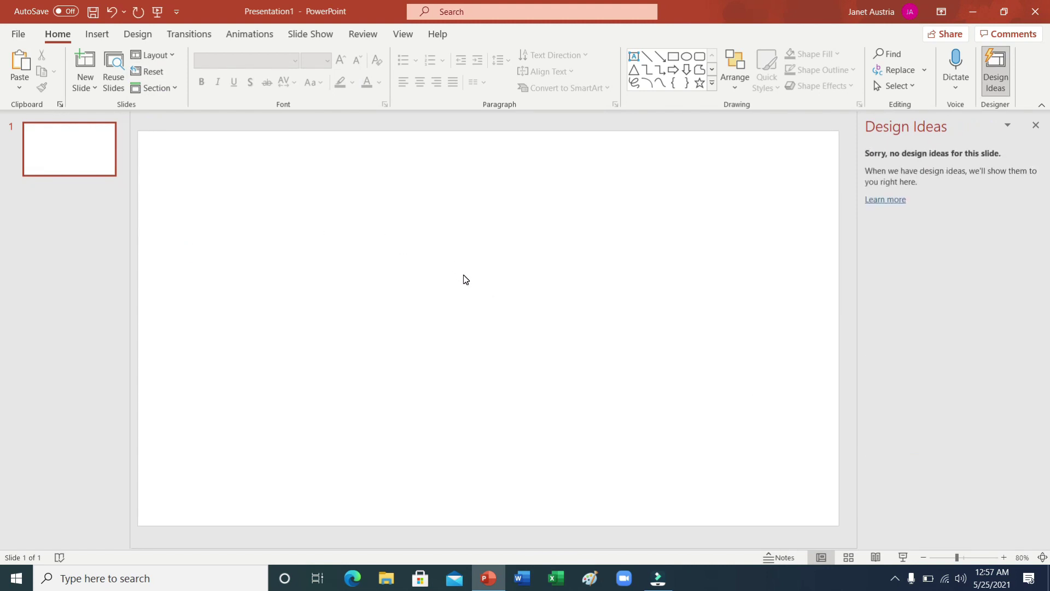
right_click(465, 279)
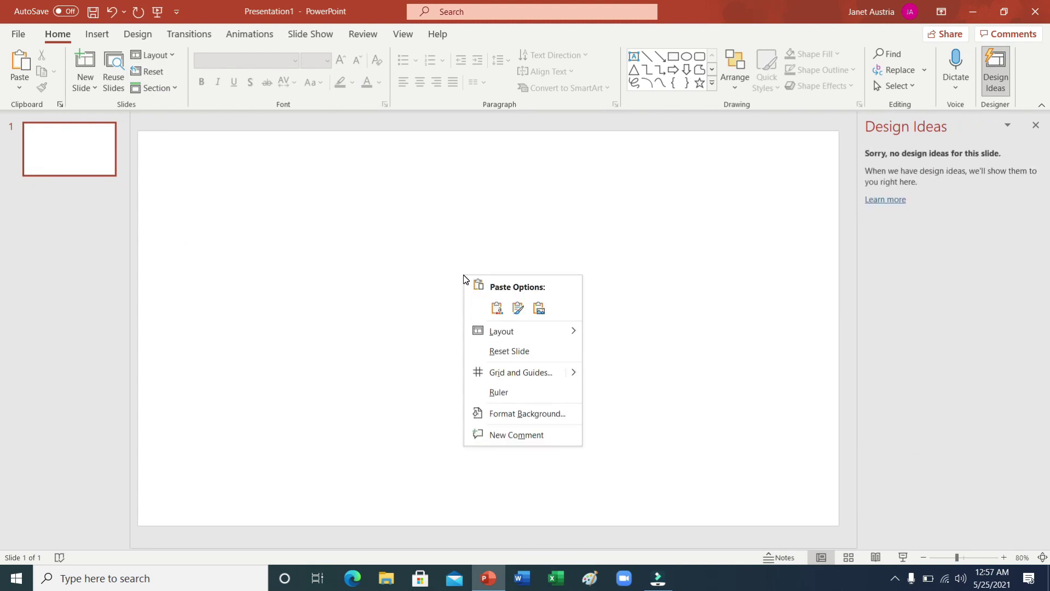
- Open the slide's Format Background settings and try a gradient fill
left_click(528, 415)
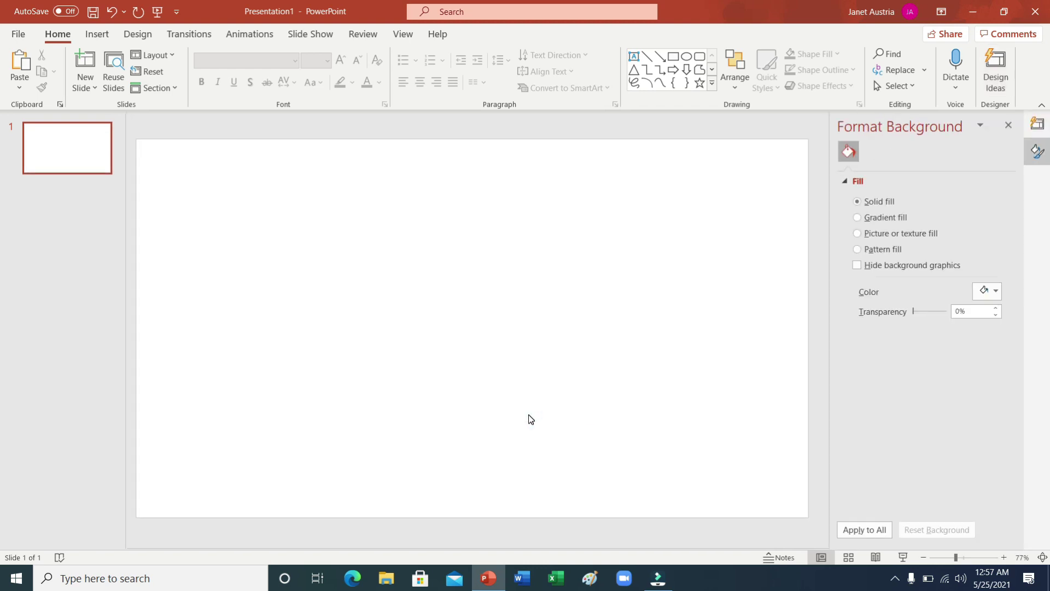
left_click(861, 224)
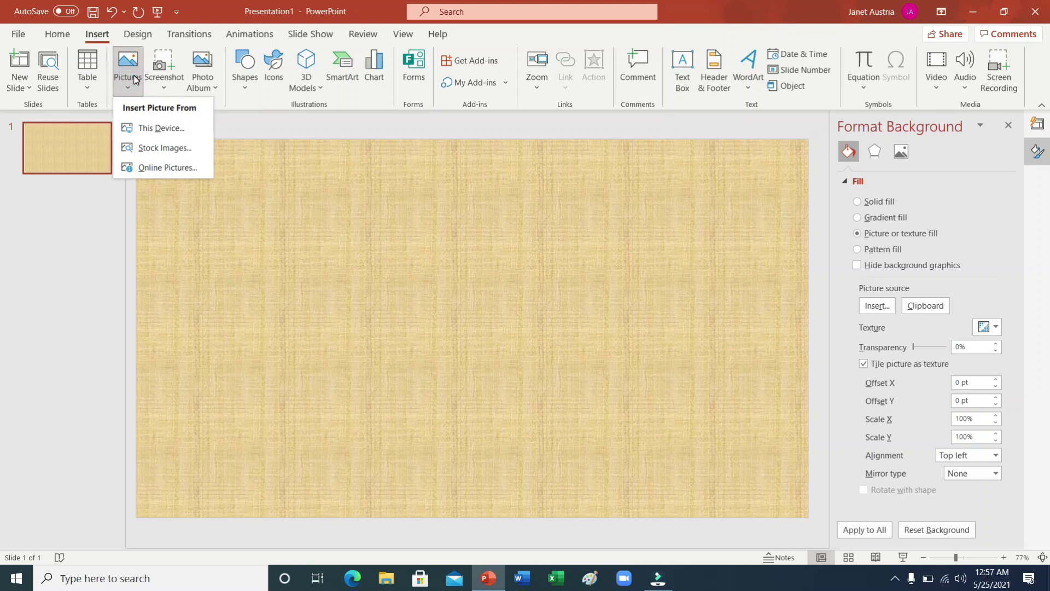
- Search online pictures for 'no copyright undersea' and select the underwater sand photo
left_click(179, 169)
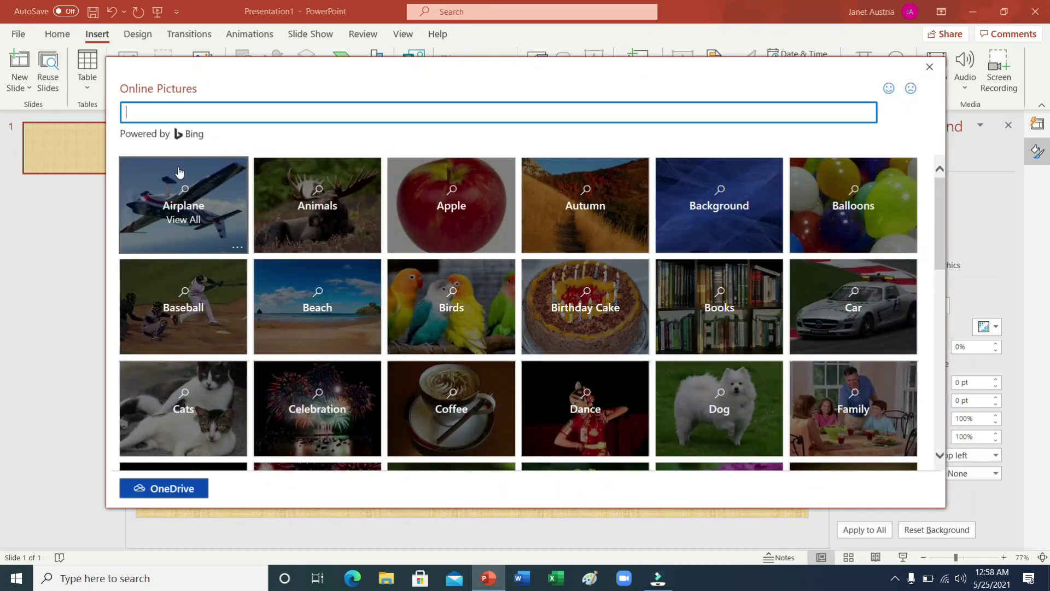
type("no copyright")
type("under the back")
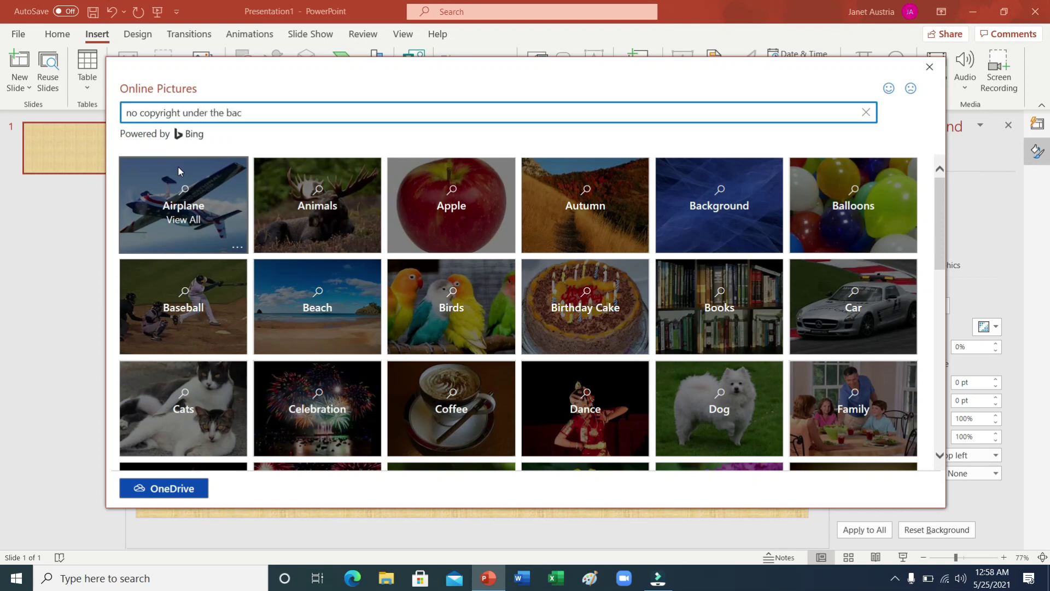
type("ground")
key("Return")
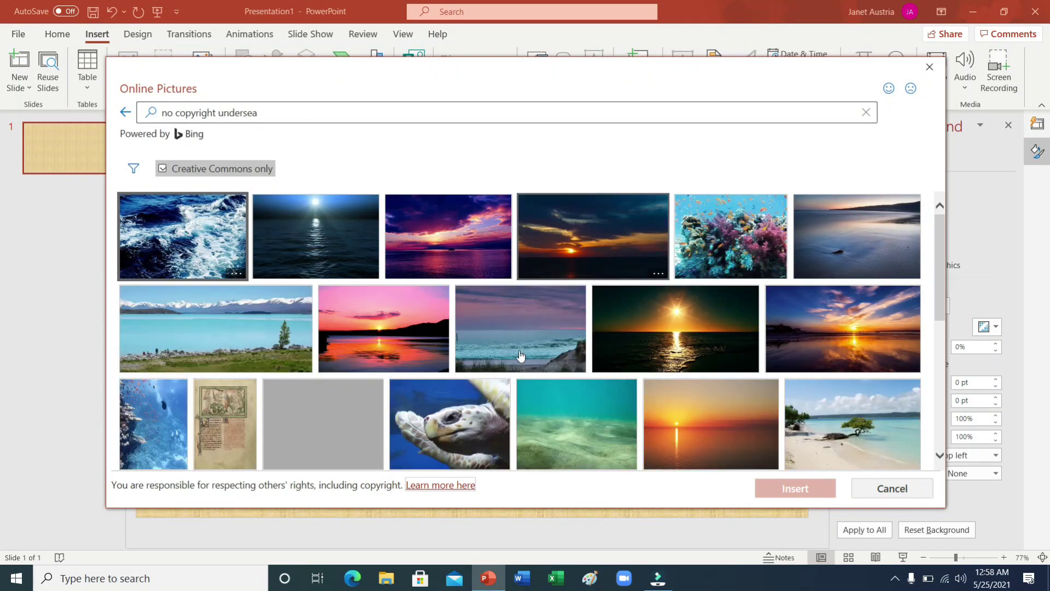
left_click(582, 416)
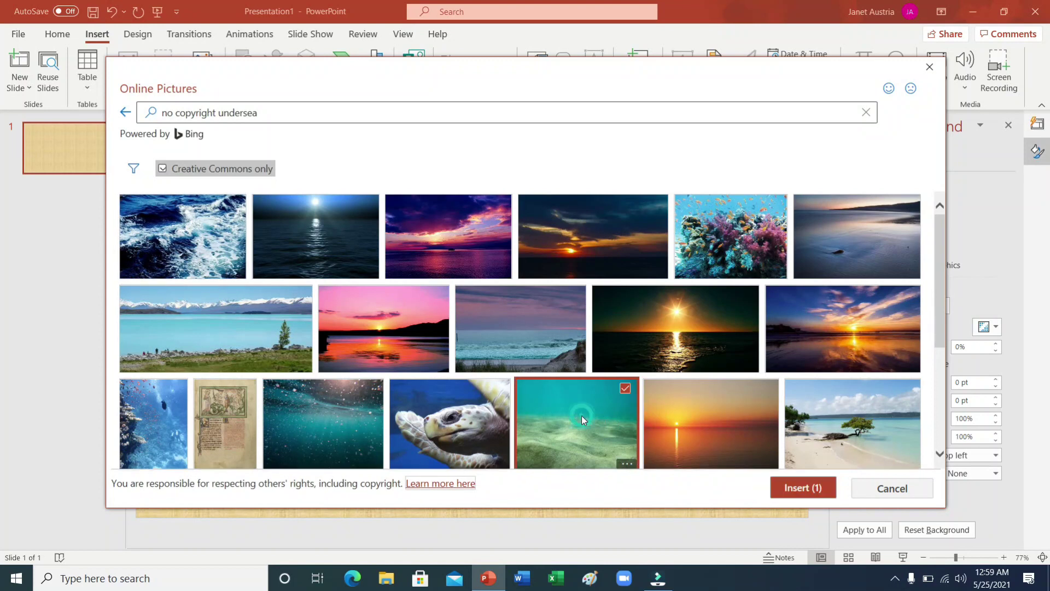
- Insert the underwater sand photo and apply the first Design Ideas suggestion to fill the slide
left_click(799, 486)
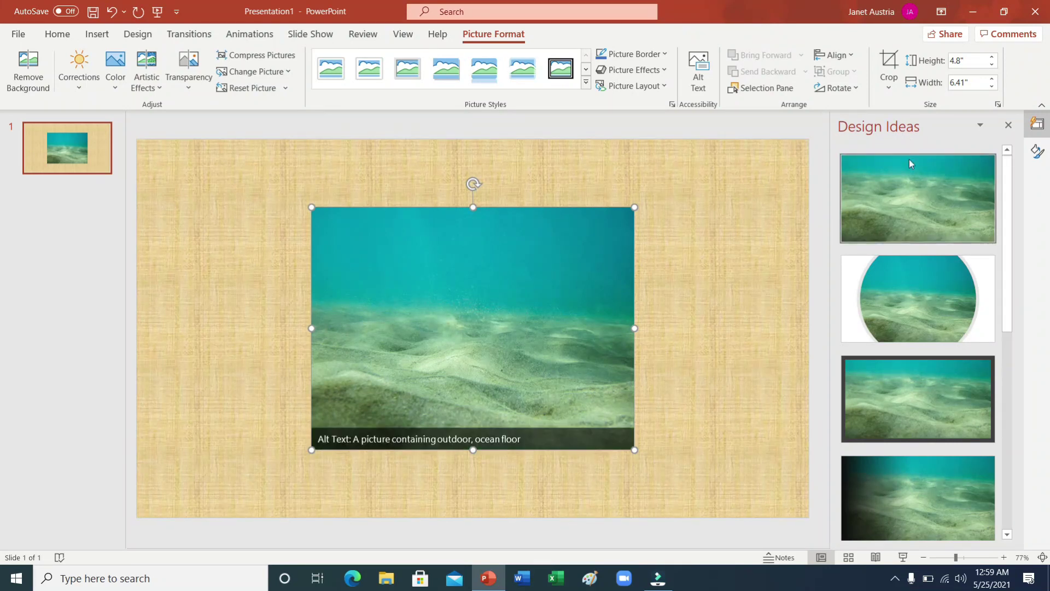
left_click(902, 185)
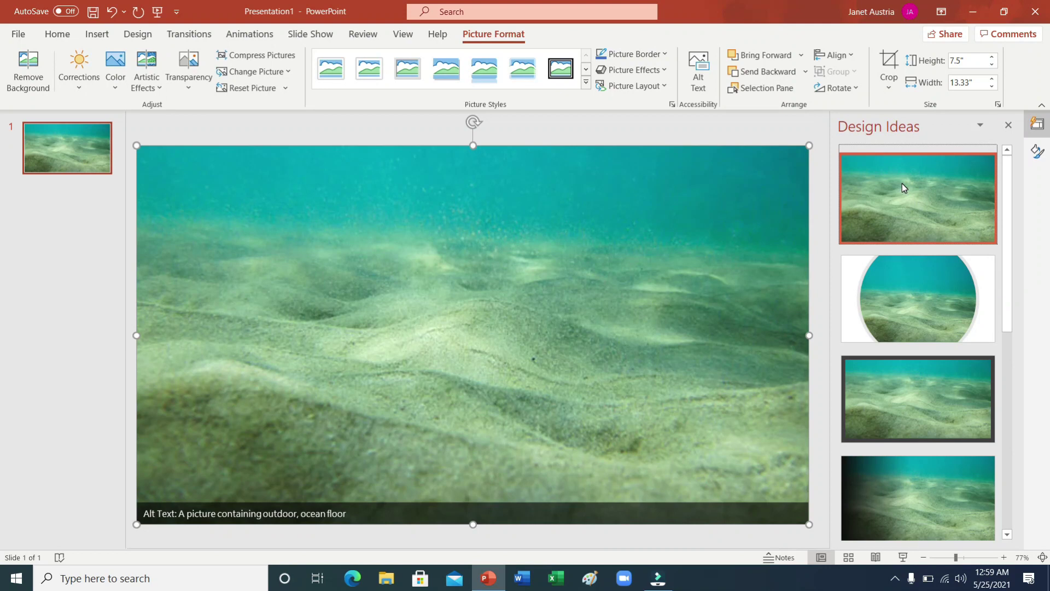
- Search online pictures for 'no copyright fish clip art' and insert the orange cartoon fish
left_click(99, 38)
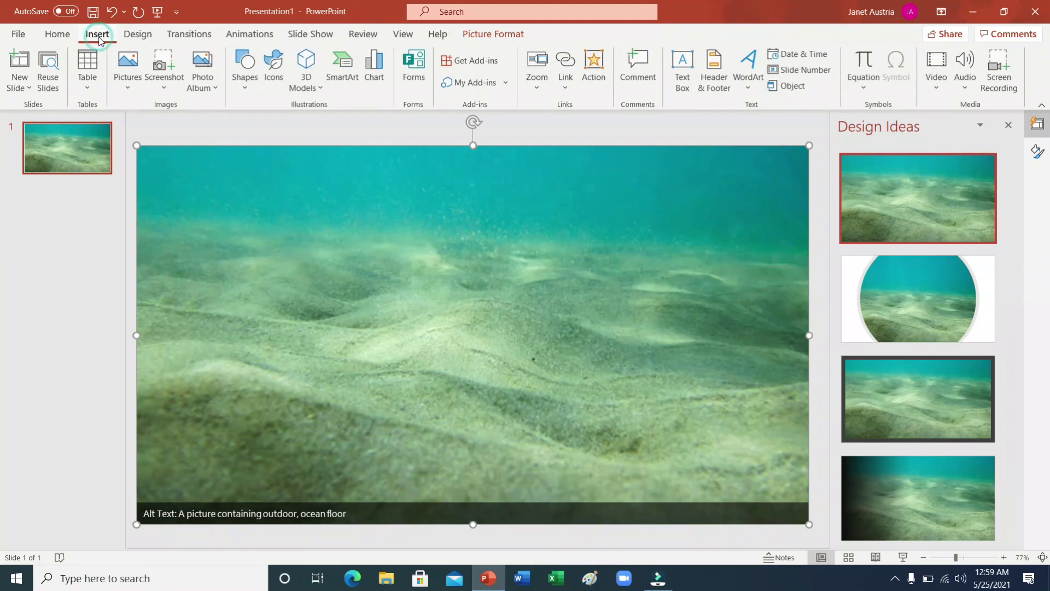
left_click(134, 92)
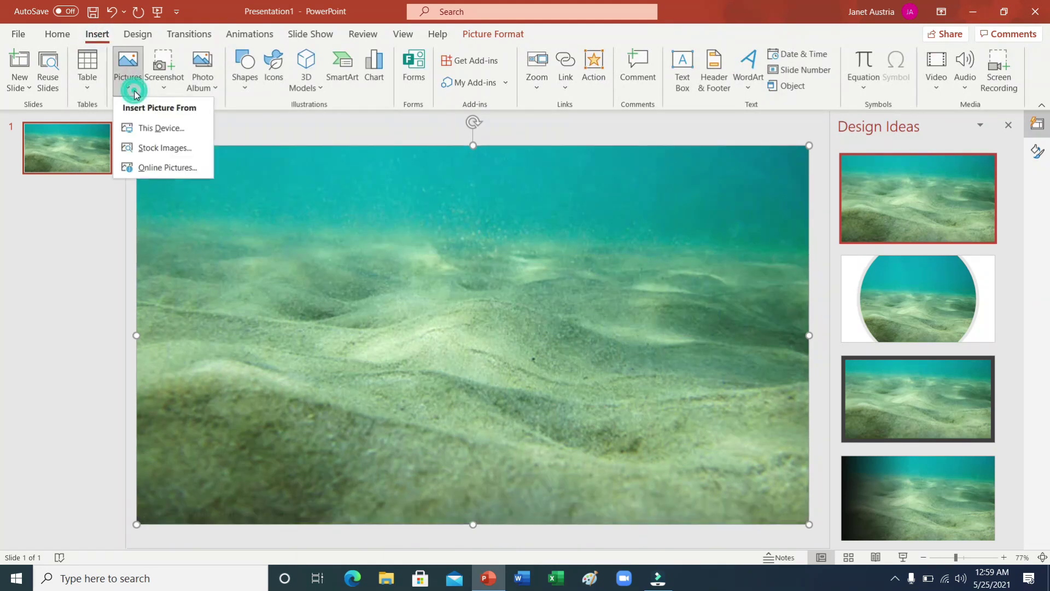
left_click(172, 170)
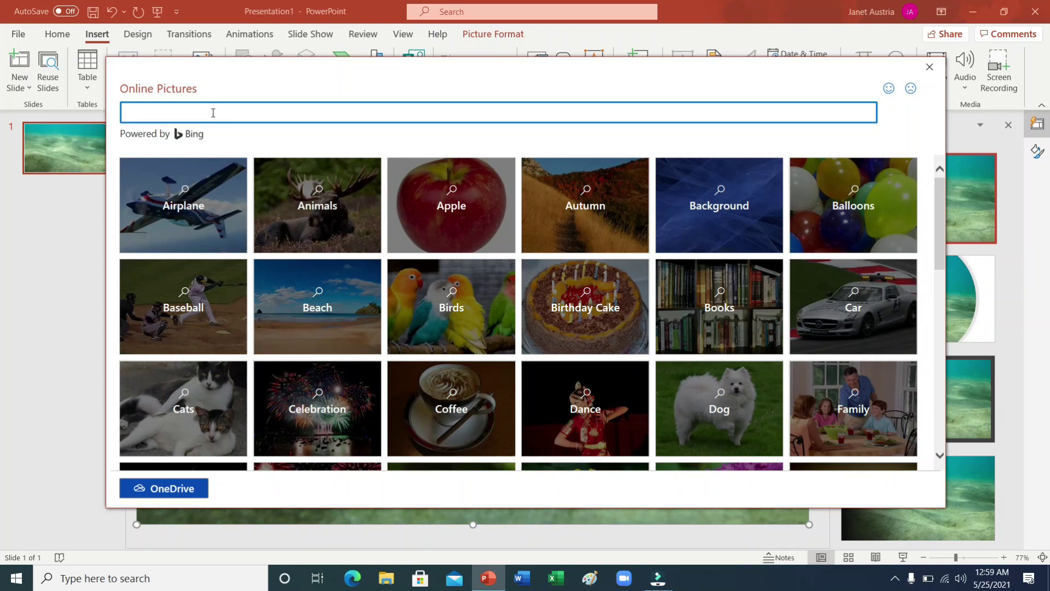
type("no copyright fish")
key("Return")
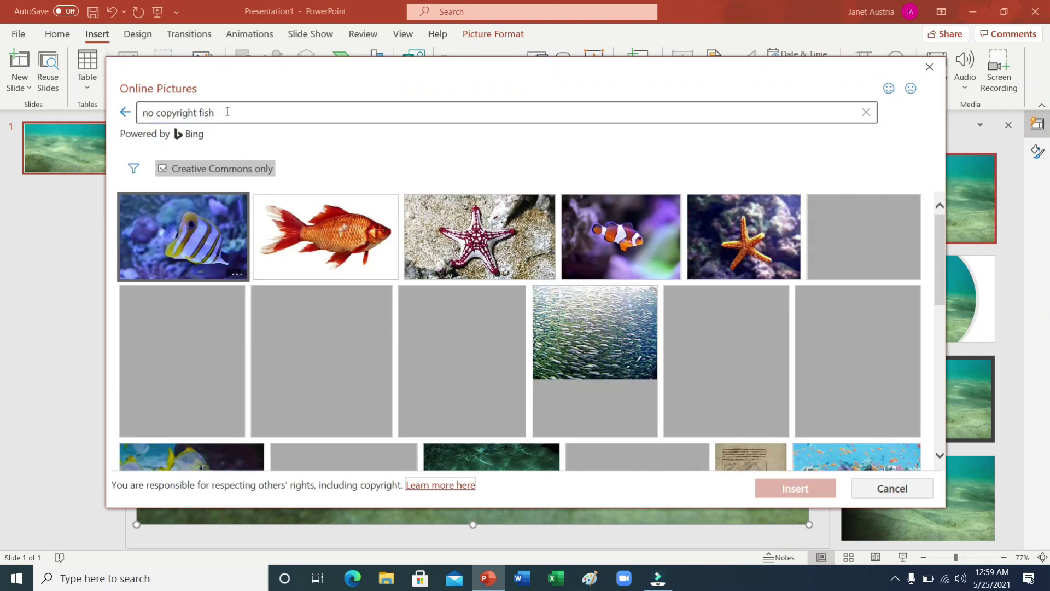
left_click(227, 111)
type("clip")
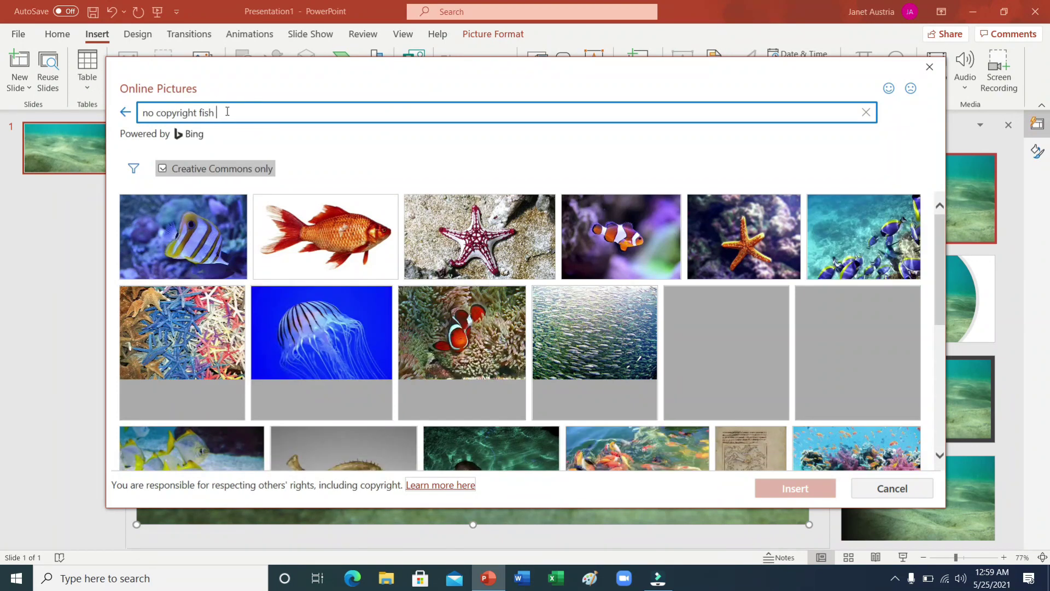
type(" art")
key("Return")
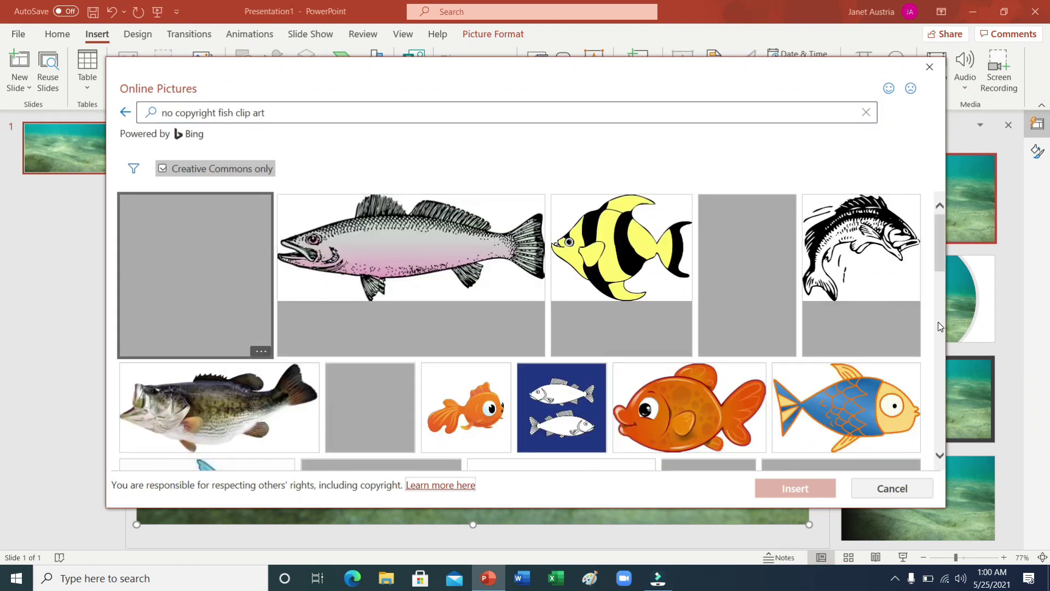
left_click(733, 399)
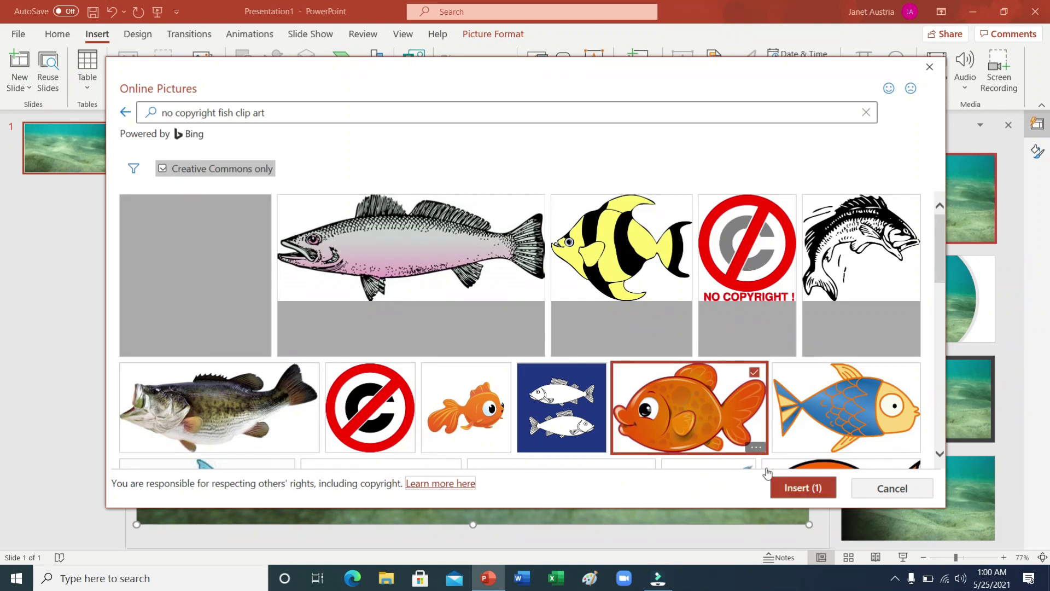
left_click(803, 488)
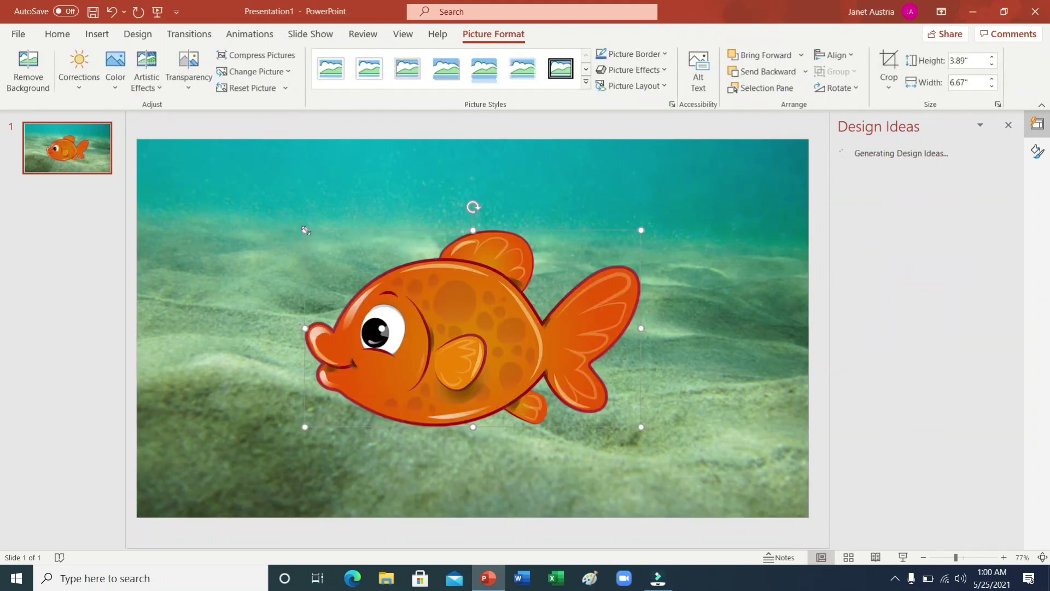
- Shrink the orange fish to a small size and return to the online picture search
left_click_drag(305, 231, 563, 379)
left_click(98, 34)
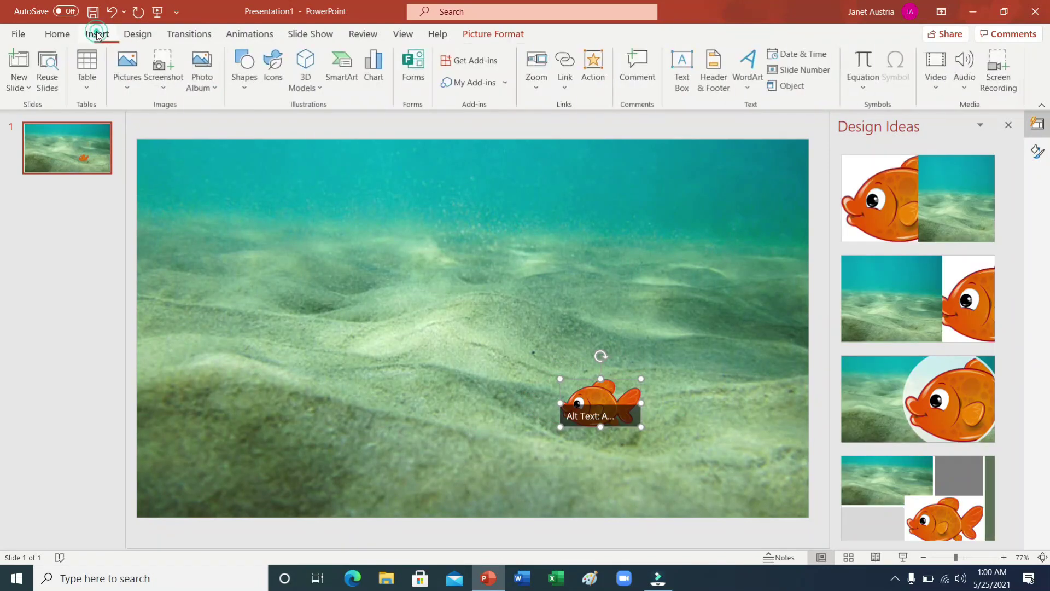
left_click(125, 89)
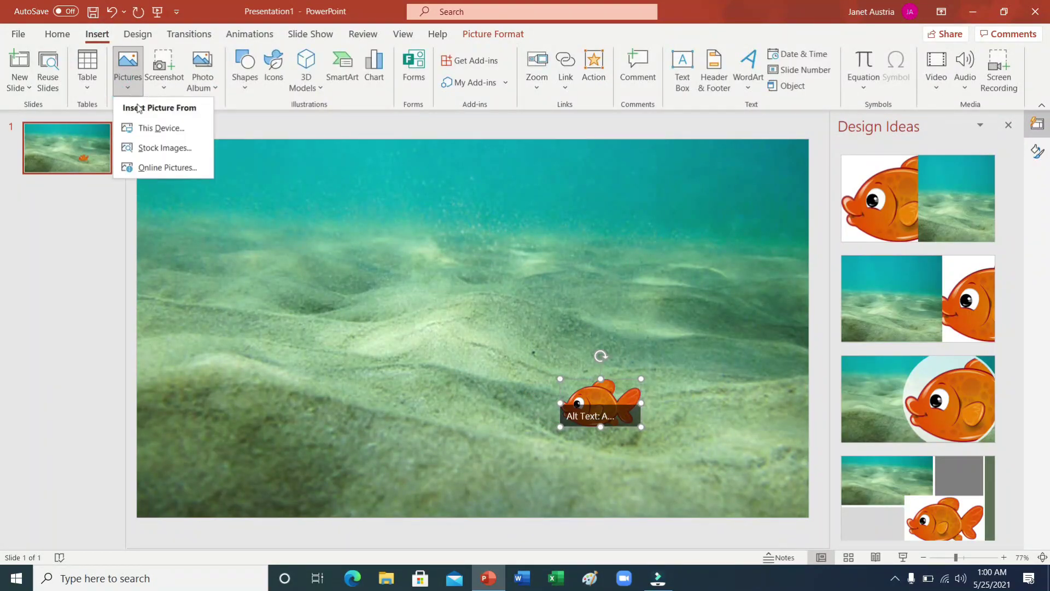
left_click(167, 168)
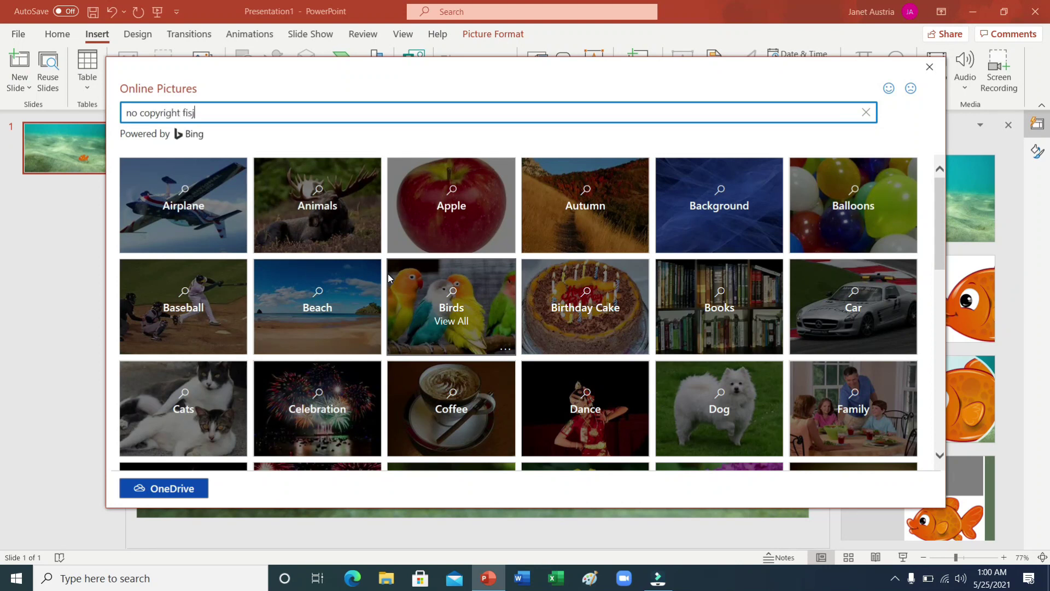
- Rerun the fish clip art search and select the blue-and-yellow cartoon fish
type("h")
key("Return")
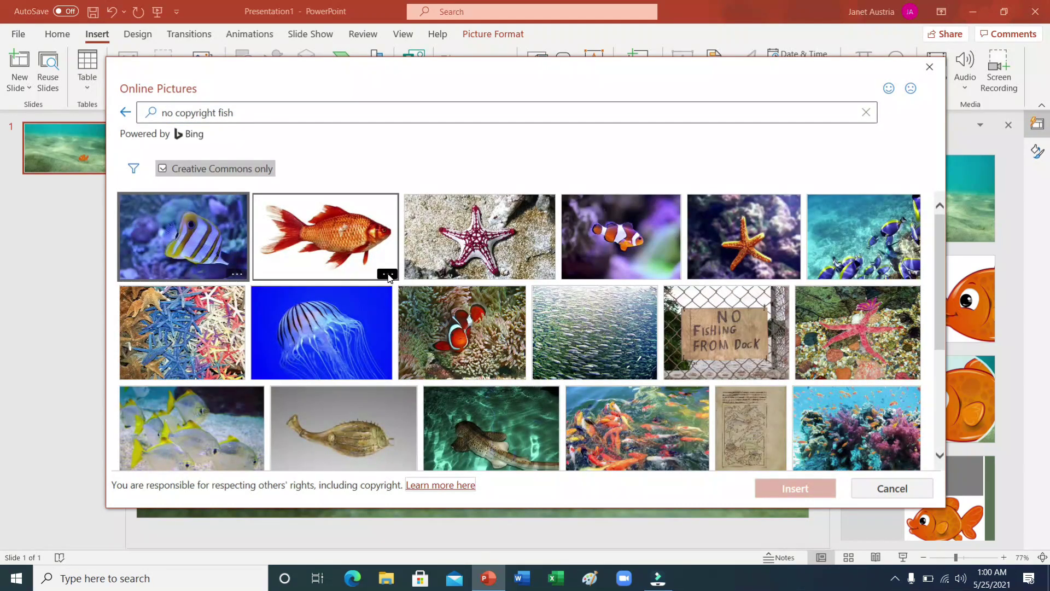
left_click(301, 110)
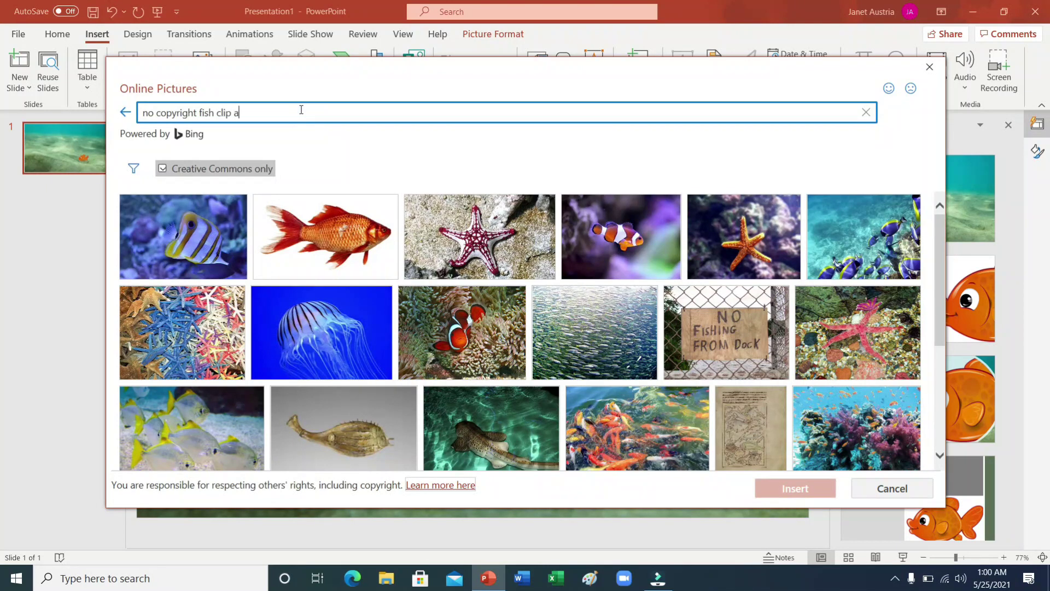
key("Return")
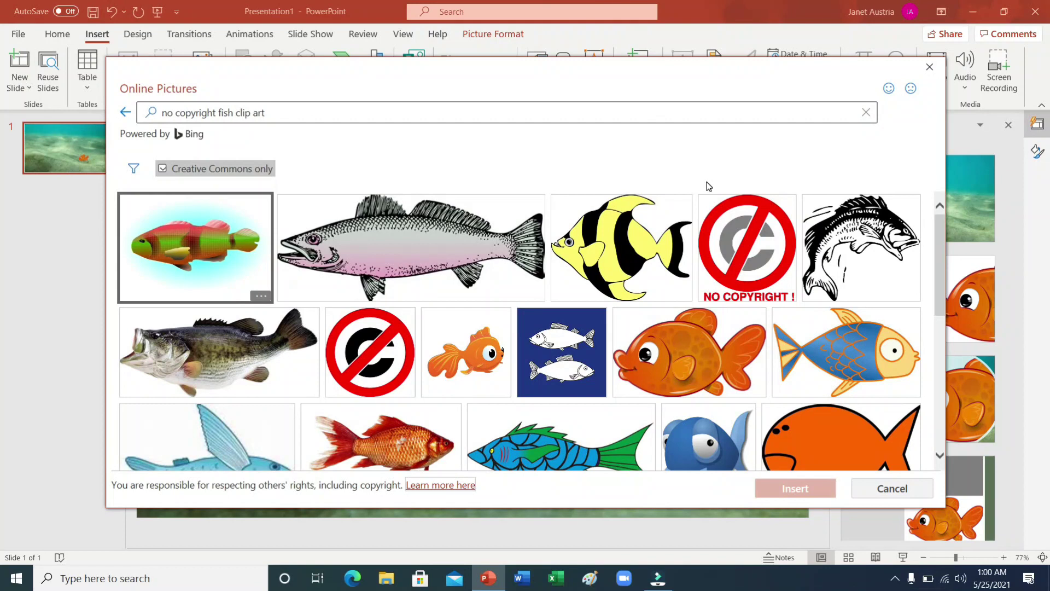
left_click(850, 343)
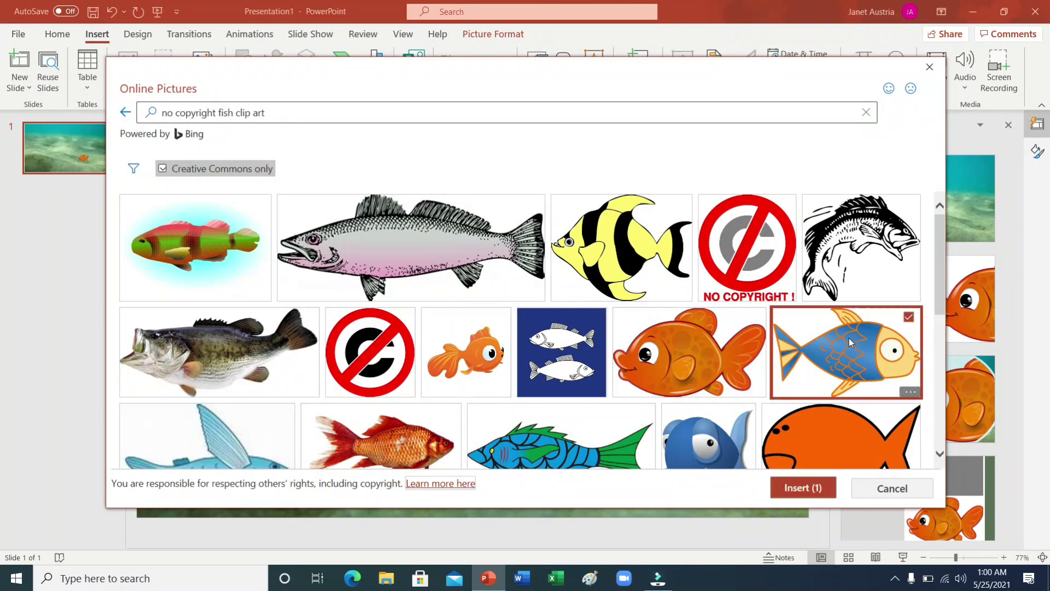
- Insert the blue-and-yellow fish onto the slide, glancing at its colour options without changes
left_click(803, 487)
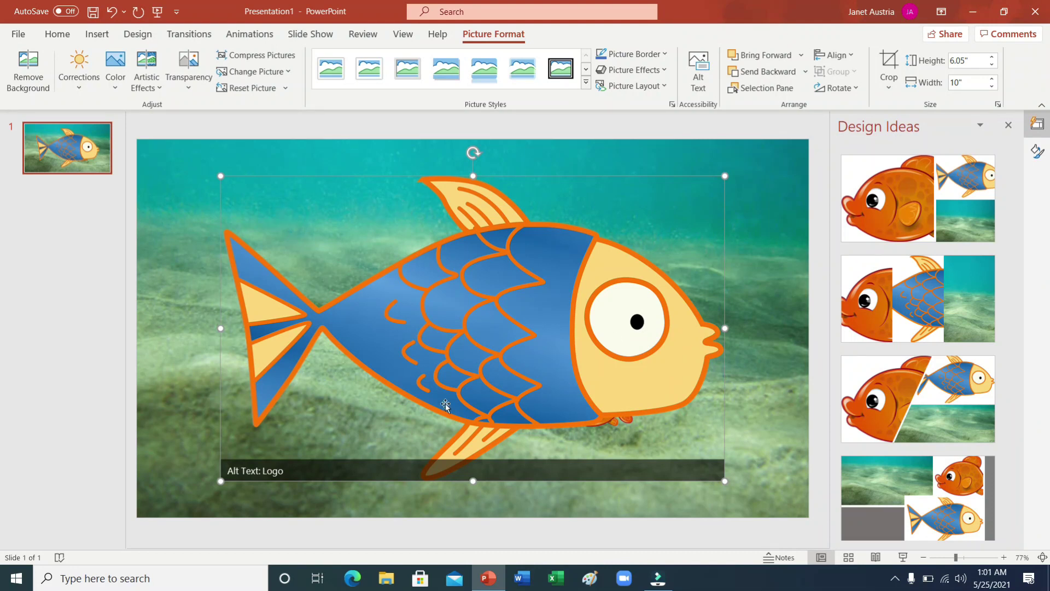
left_click(116, 90)
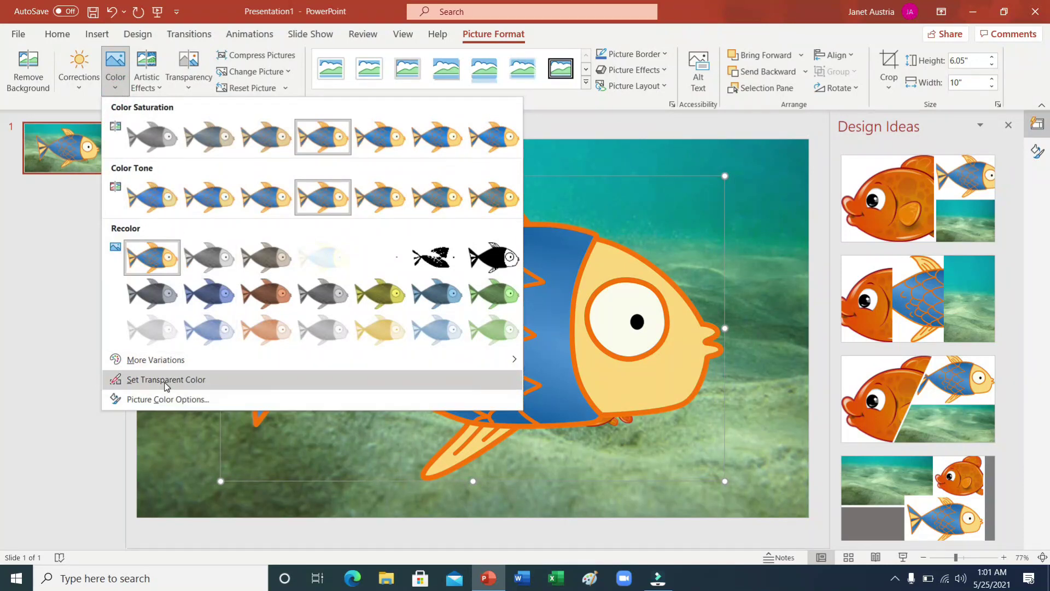
left_click(375, 429)
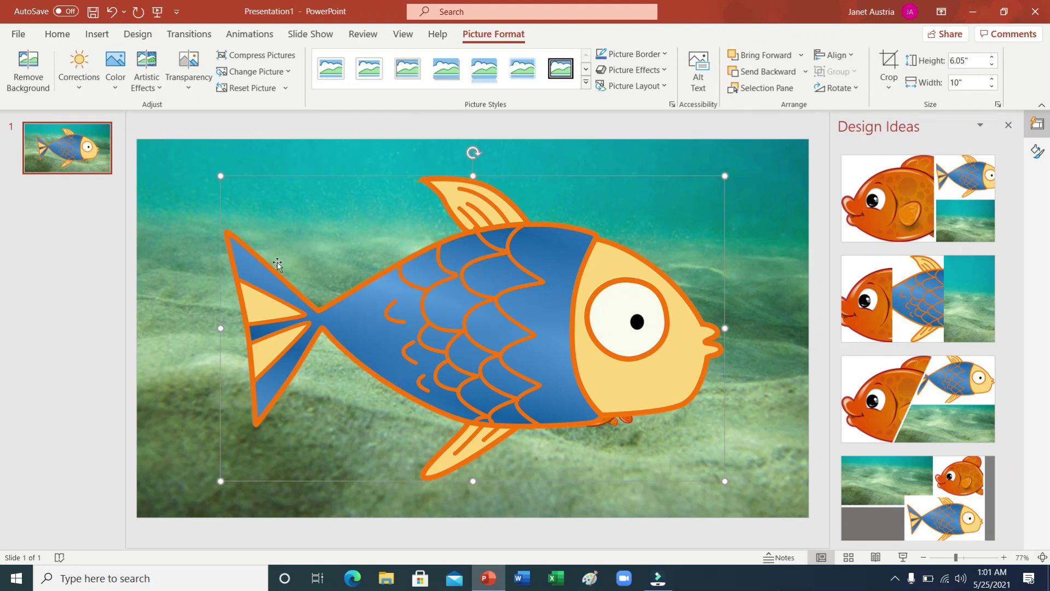
- Shrink the blue fish to about a third, move it upper left, and enlarge the orange fish
left_click_drag(220, 176, 557, 379)
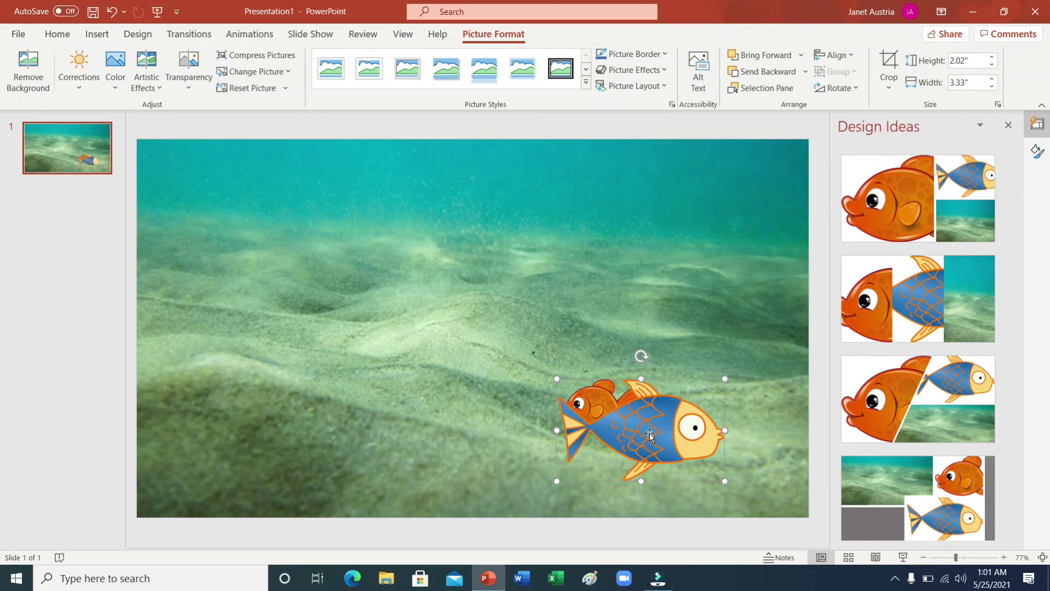
left_click_drag(649, 434, 325, 280)
left_click(616, 411)
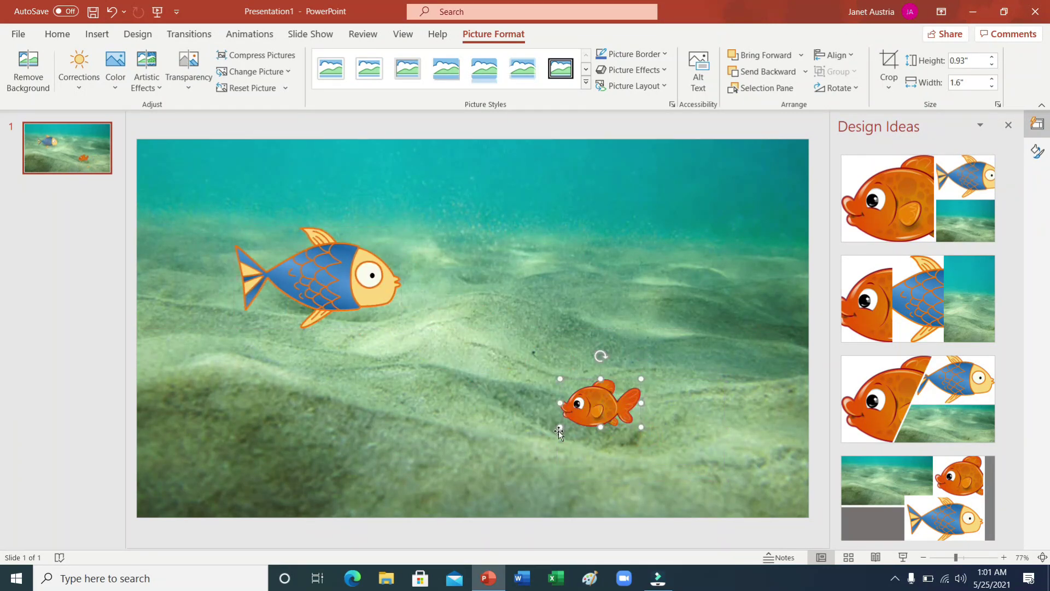
left_click_drag(559, 425, 484, 451)
- Duplicate the orange fish into the upper right and the blue fish into the lower left
key("ctrl+c")
key("ctrl+v")
left_click_drag(552, 428, 656, 219)
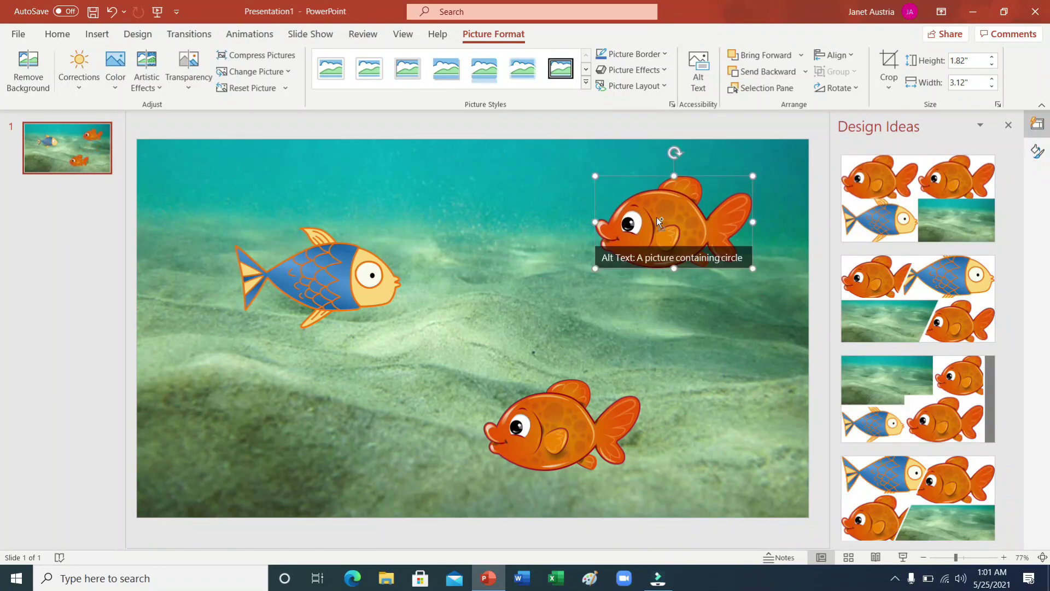
left_click(336, 263)
key("ctrl+c")
key("ctrl+v")
left_click_drag(336, 264, 276, 378)
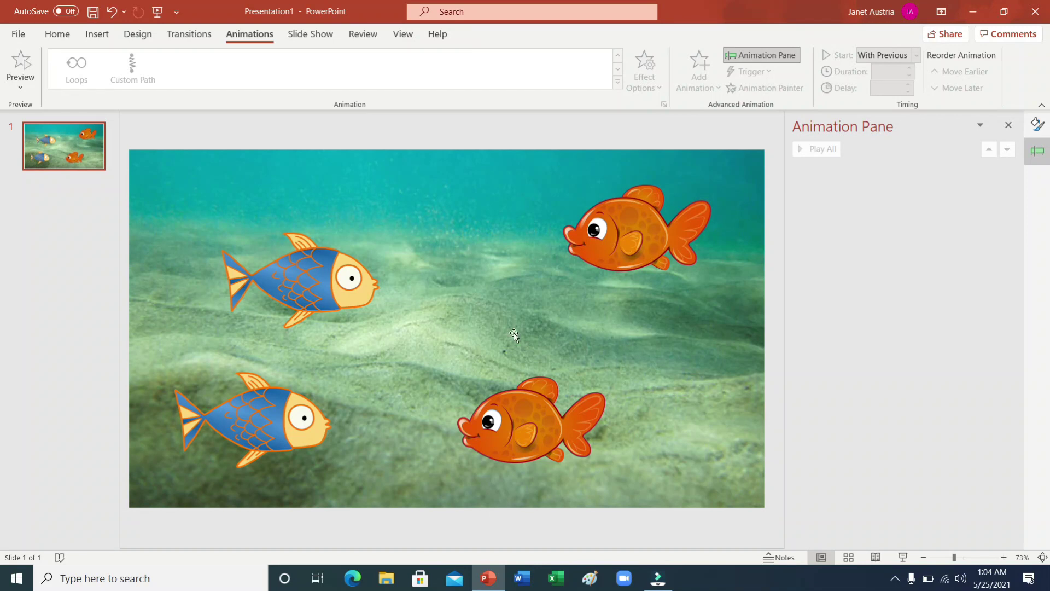
- Reposition the fish and shrink both orange fish at the top-right and bottom-right
left_click_drag(285, 279, 250, 316)
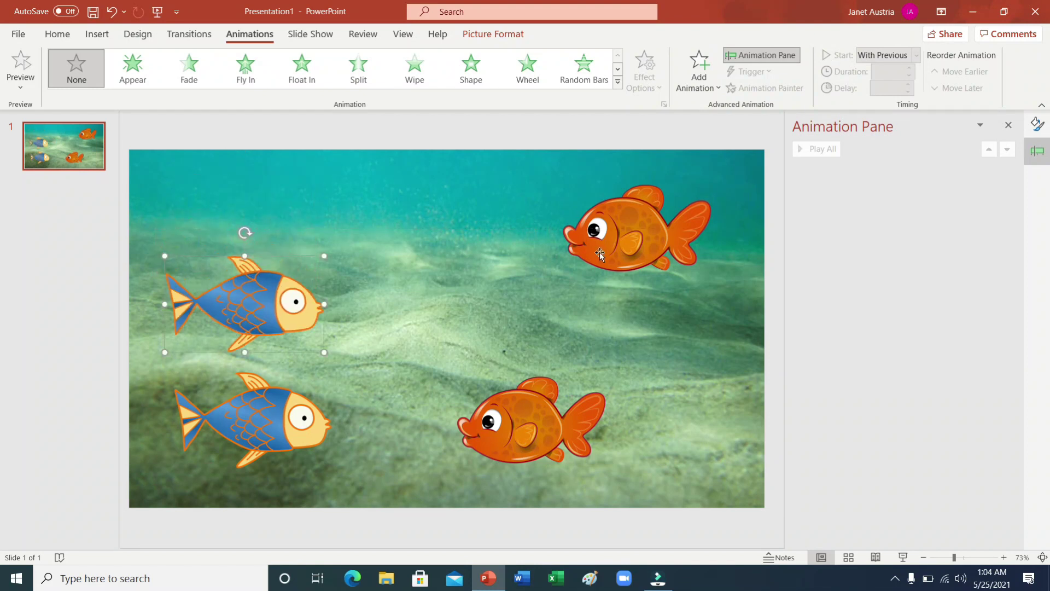
left_click_drag(618, 249, 660, 224)
left_click_drag(514, 432, 654, 453)
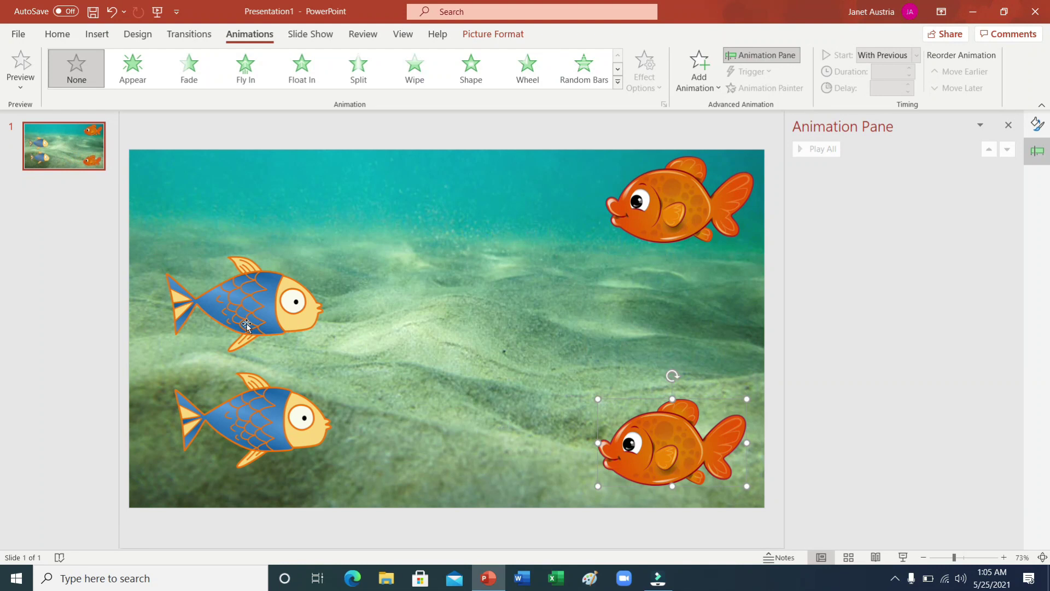
left_click_drag(597, 397, 629, 417)
left_click(680, 222)
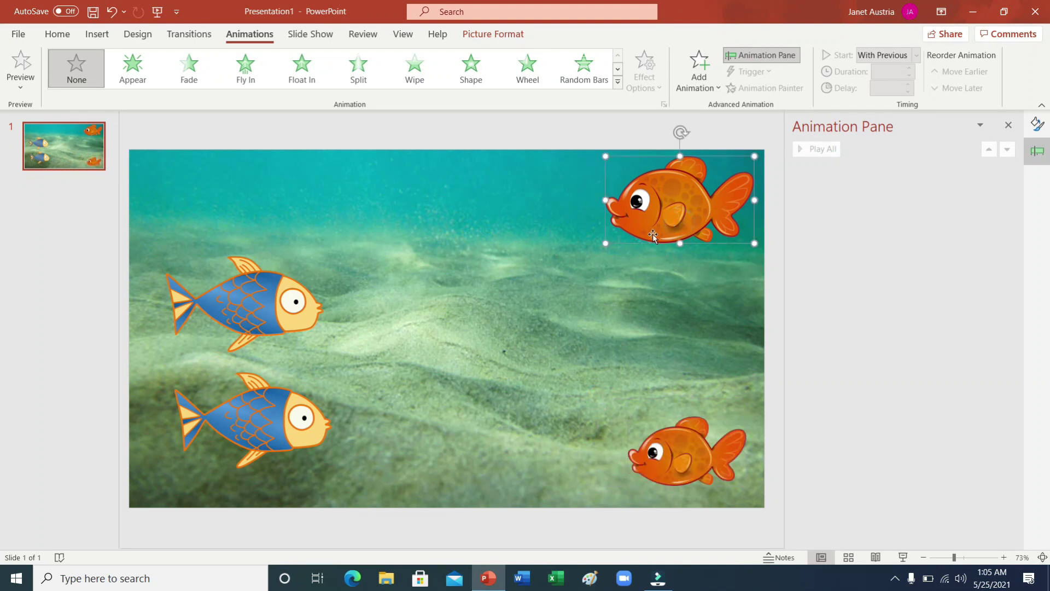
left_click_drag(607, 242, 636, 225)
- Shrink both blue fish and place them along the slide's left side
left_click(224, 327)
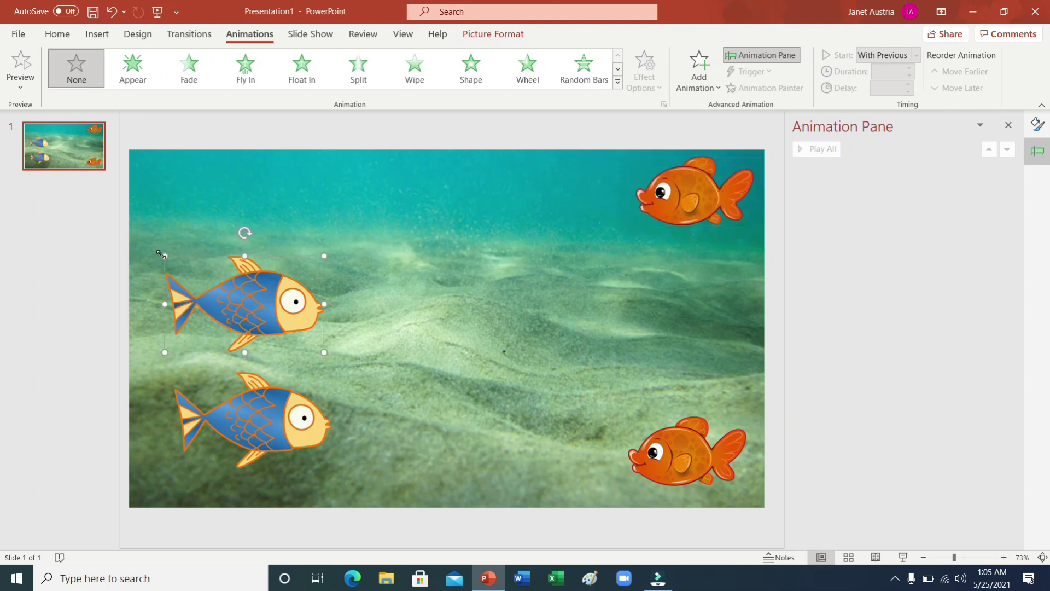
left_click_drag(165, 255, 193, 268)
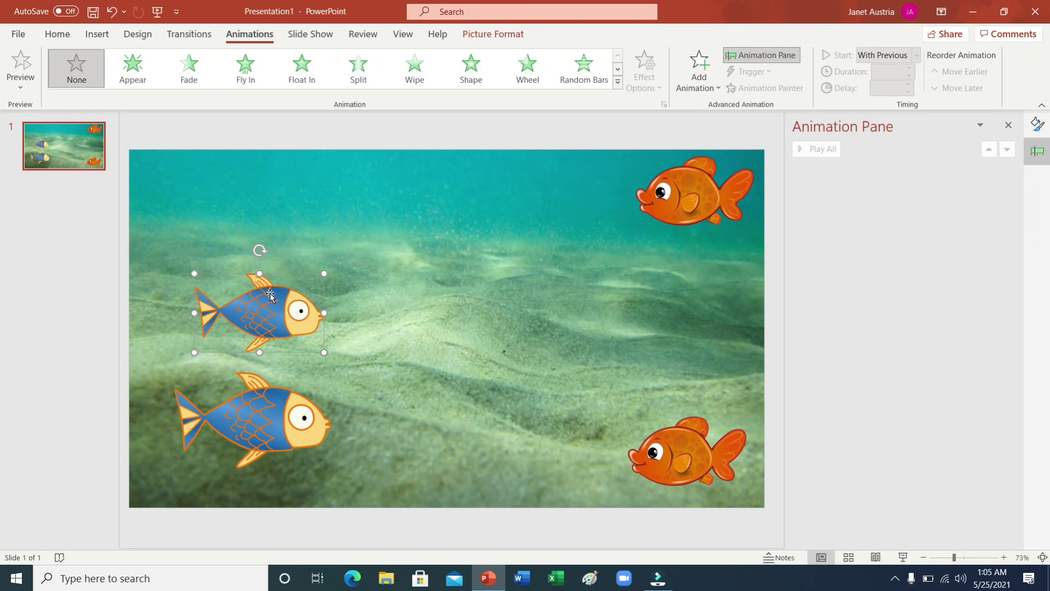
left_click_drag(268, 293, 225, 284)
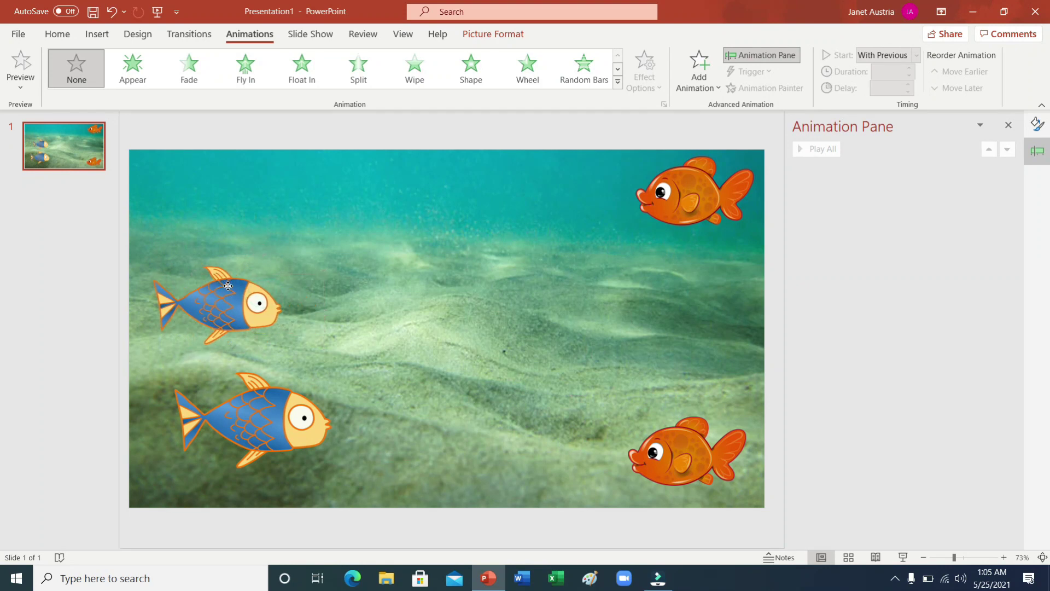
left_click(289, 410)
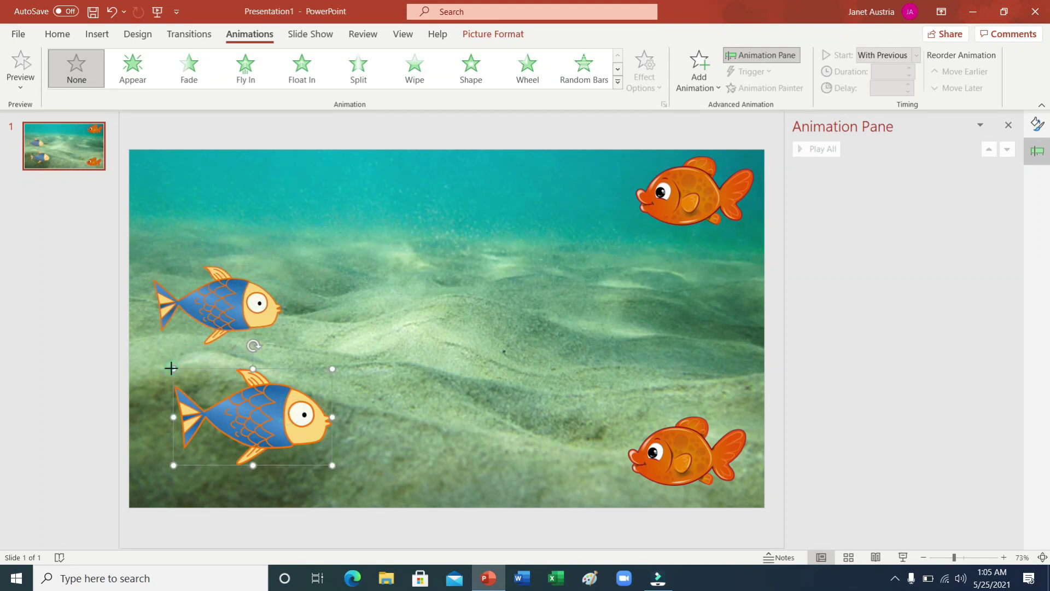
left_click_drag(172, 368, 202, 386)
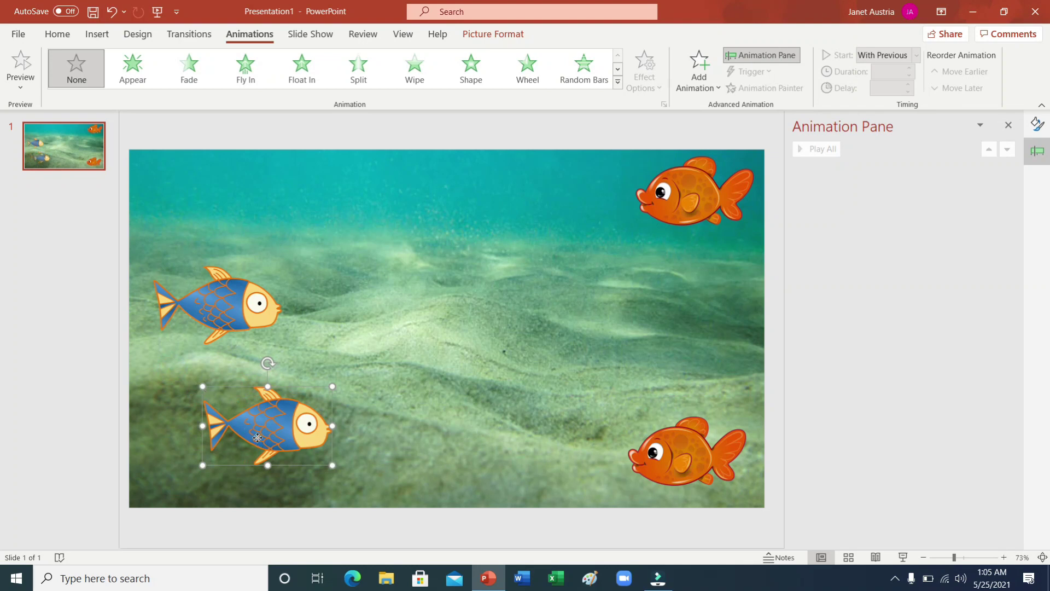
left_click_drag(257, 437, 197, 453)
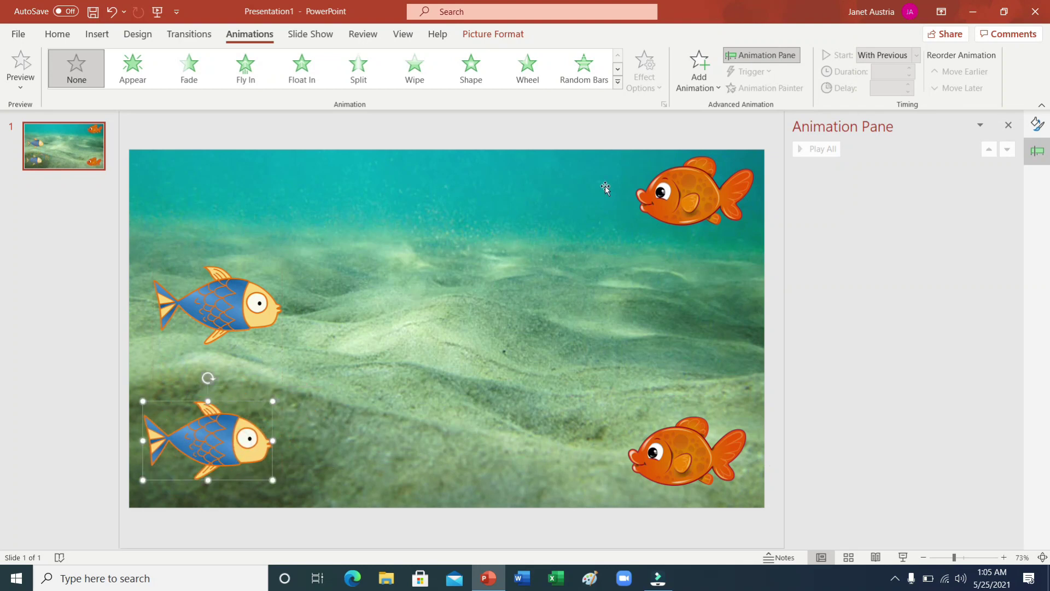
- Give the lower blue fish a Teeter emphasis animation and preview it from the Animation Pane
left_click(617, 83)
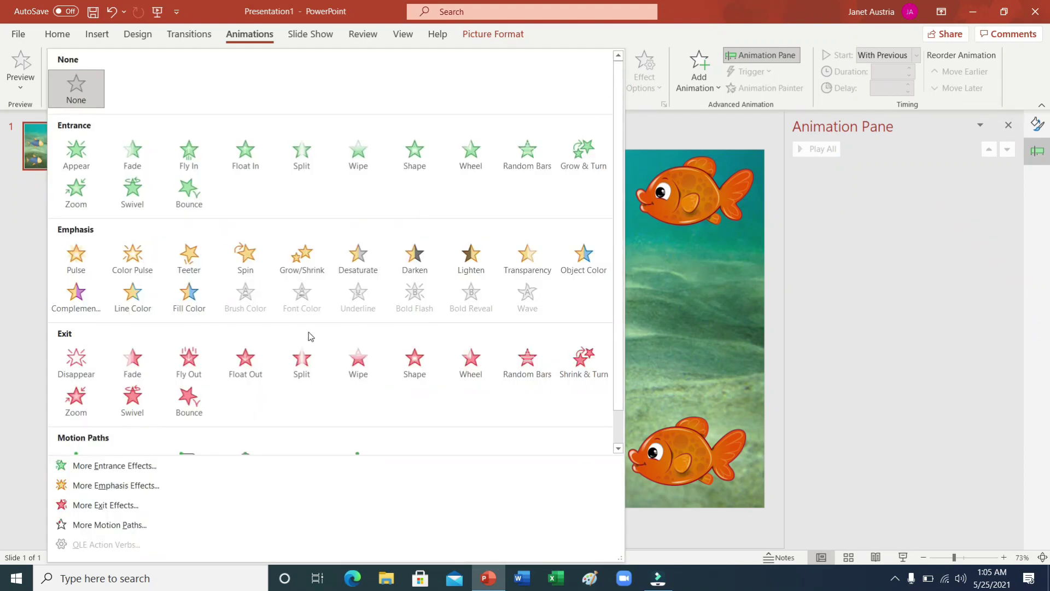
left_click(186, 262)
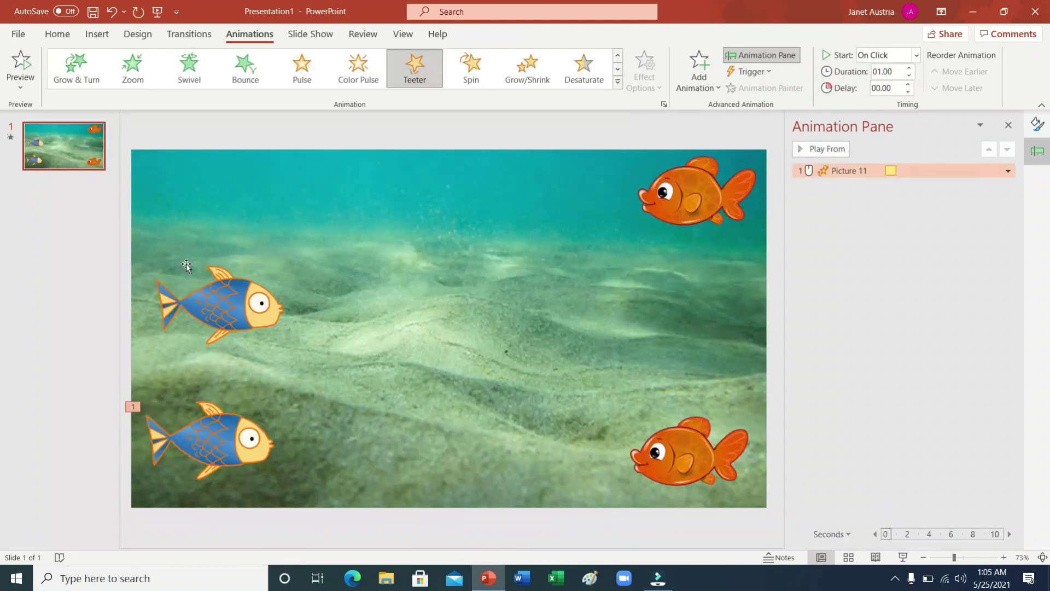
left_click(824, 149)
- Undo the Teeter animation and move the lower orange fish to mid-height on the right
left_click(112, 11)
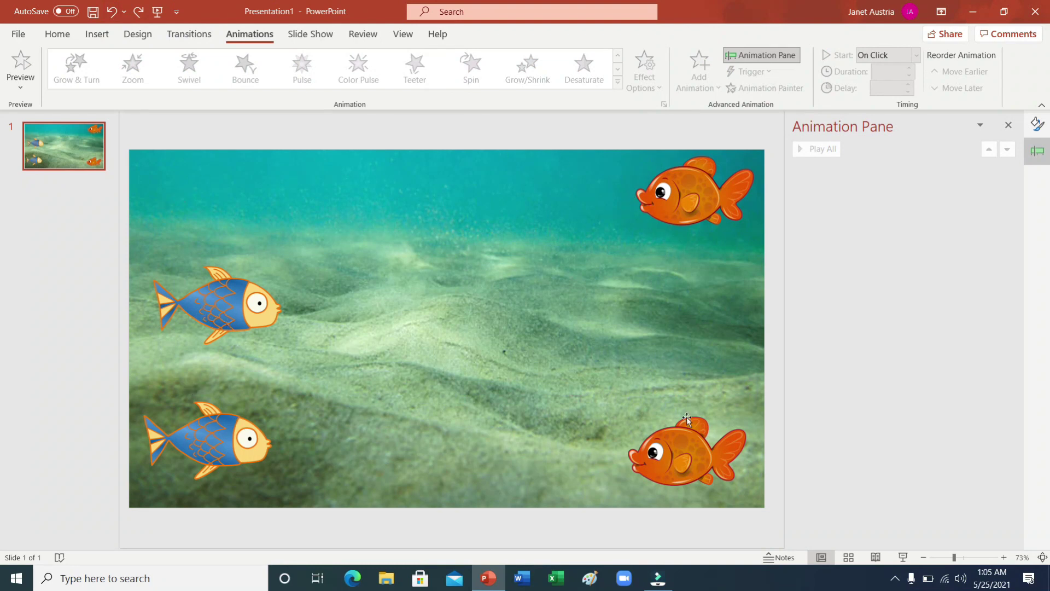
left_click_drag(668, 452, 682, 363)
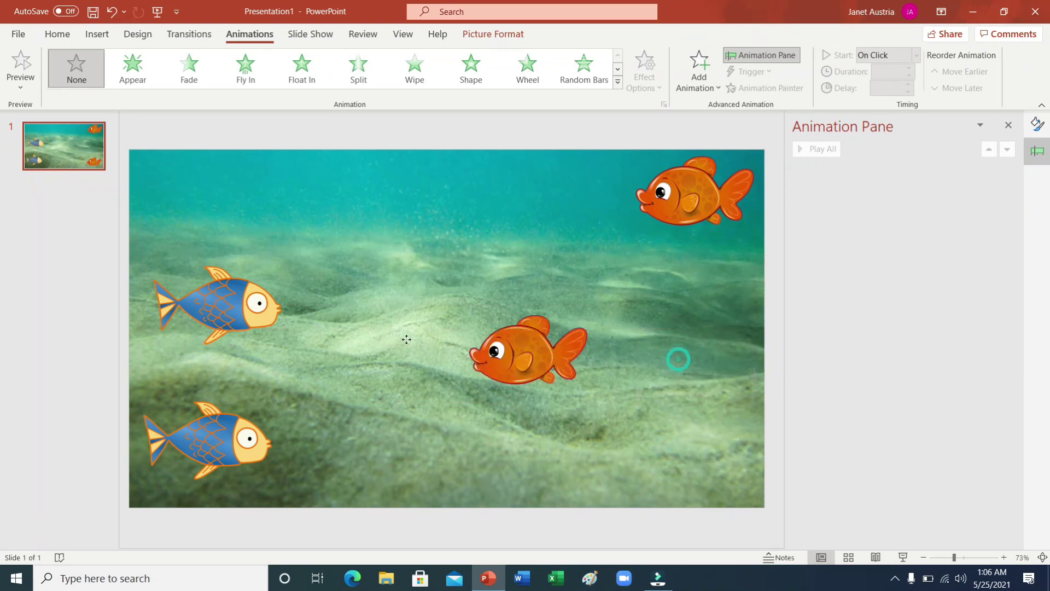
left_click_drag(407, 339, 673, 364)
double_click(672, 364)
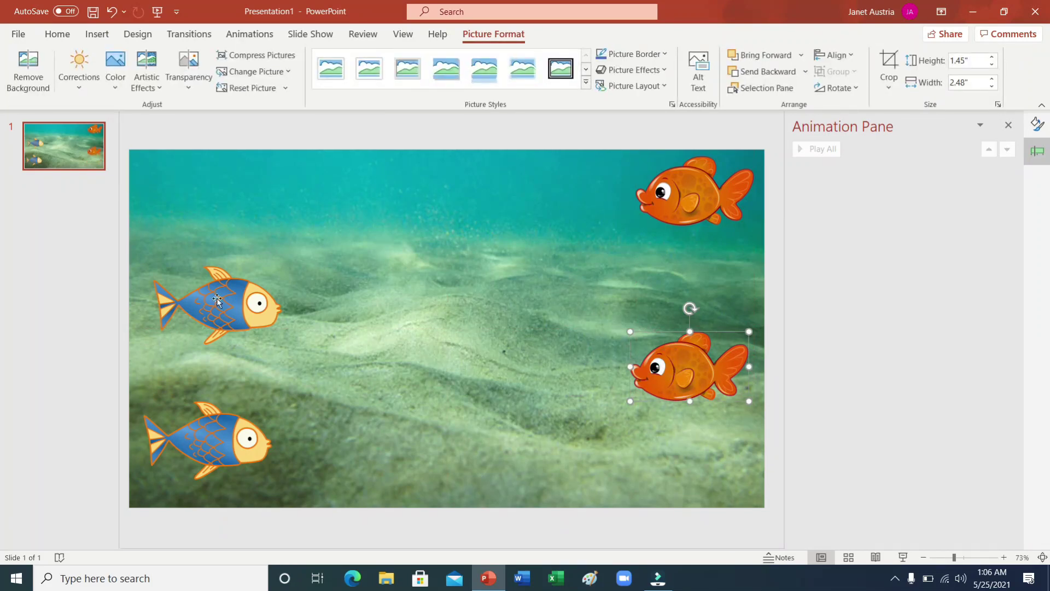
- Nudge the upper blue fish slightly up and the lower blue fish slightly down
left_click_drag(214, 294, 217, 277)
left_click_drag(218, 453, 219, 465)
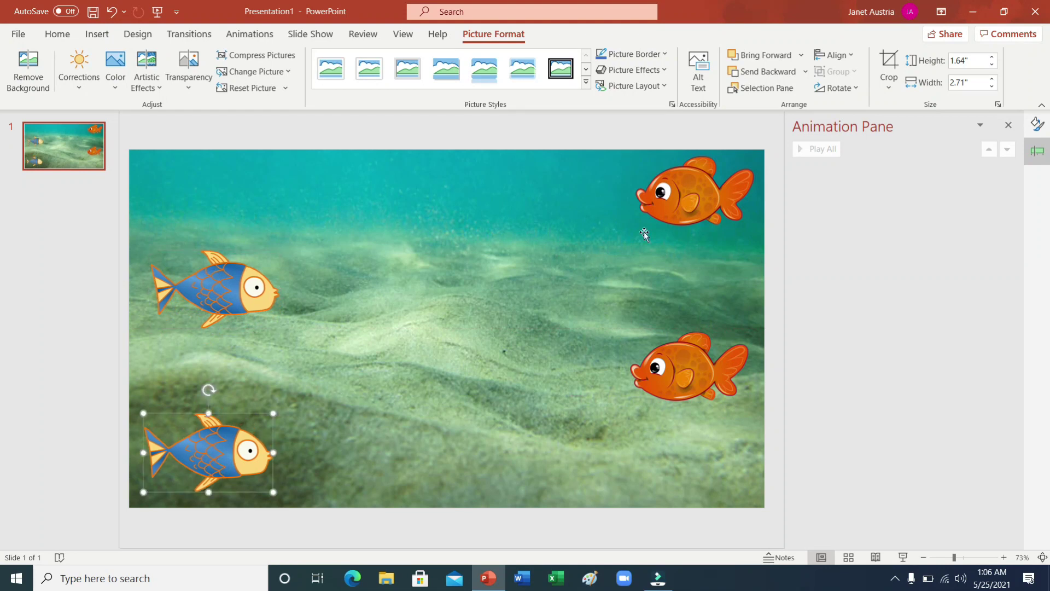
left_click(677, 202)
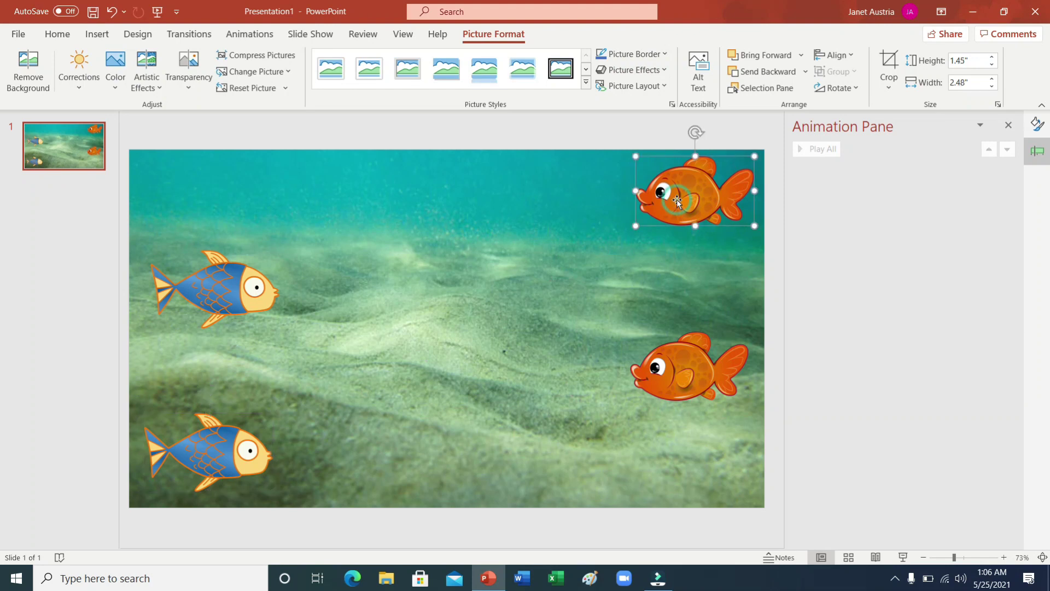
- Give the top-right orange fish a Custom Path motion drawn leftward across the top of the slide
left_click(252, 35)
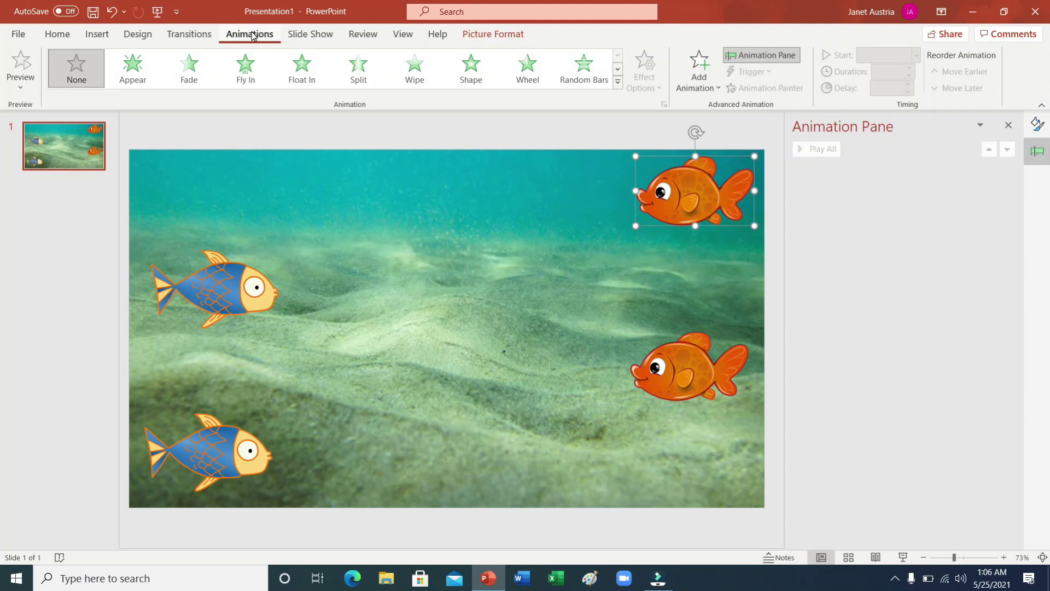
left_click(618, 83)
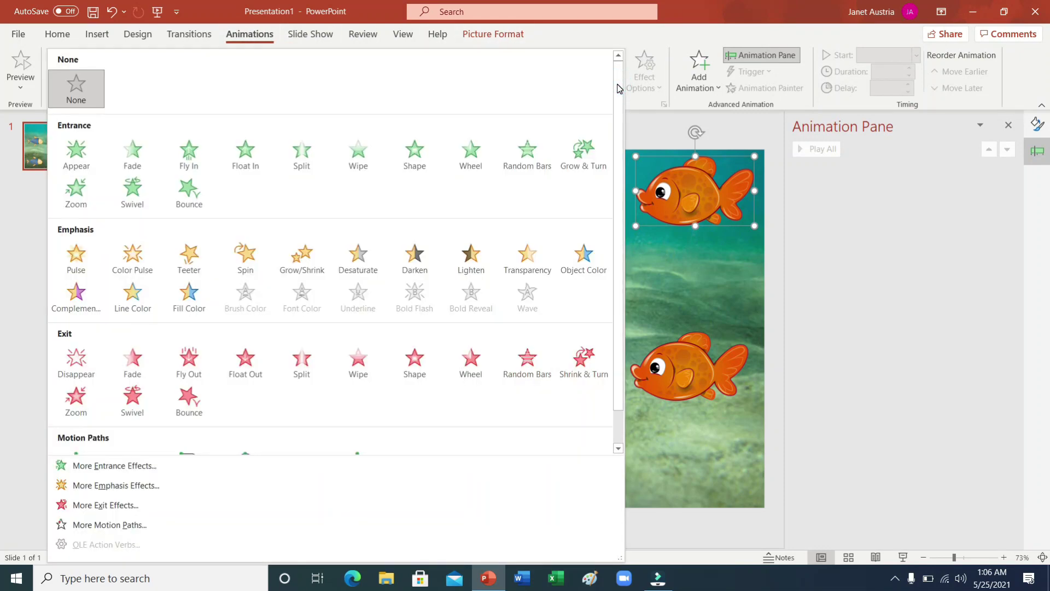
scroll(622, 213, "down", 1)
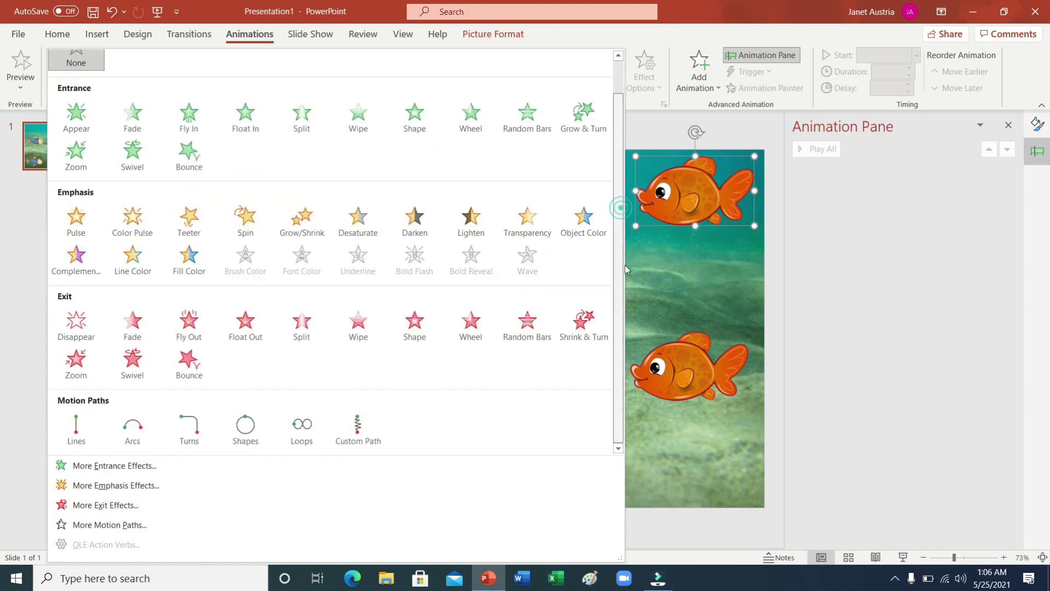
left_click(358, 429)
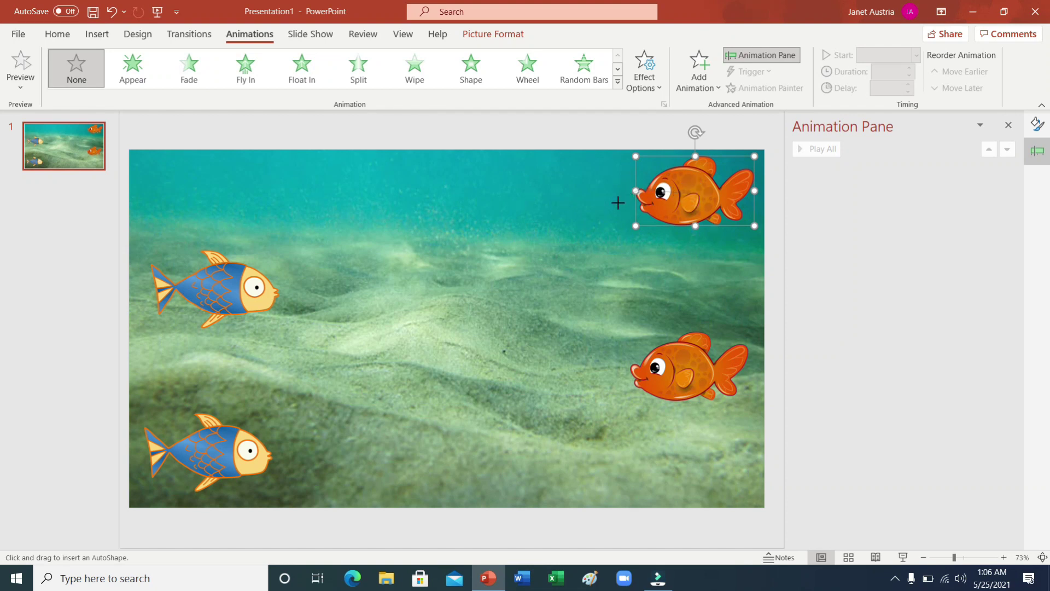
mouse_move(572, 215)
left_mouse_down()
mouse_move(539, 187)
mouse_move(518, 206)
mouse_move(449, 195)
mouse_move(421, 221)
mouse_move(377, 192)
mouse_move(350, 211)
mouse_move(250, 211)
left_mouse_up()
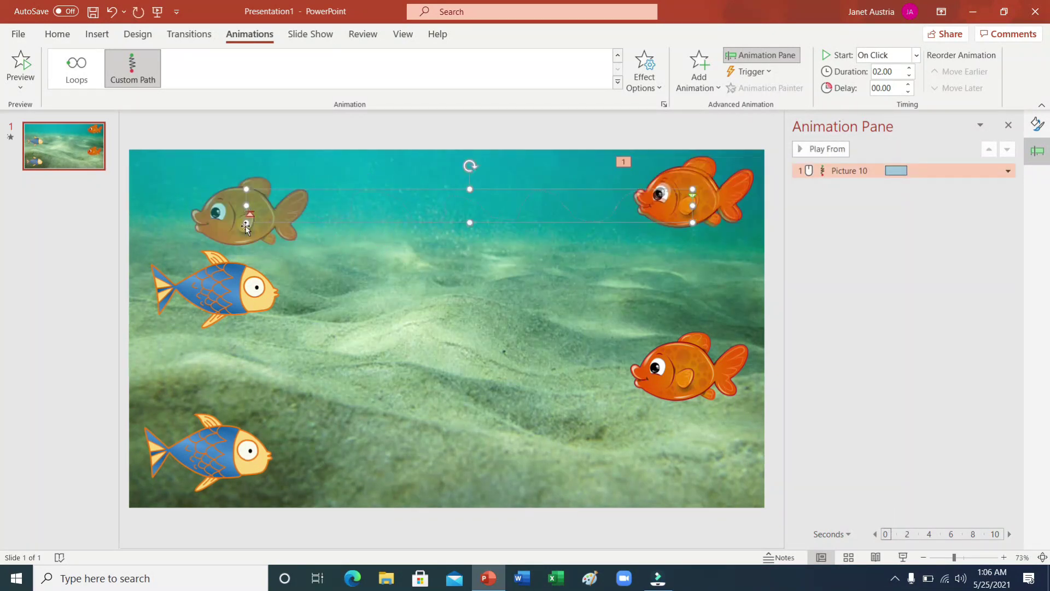
- In Picture 10's Custom Path timing options, set Repeat to Until End of Slide
left_click(776, 56)
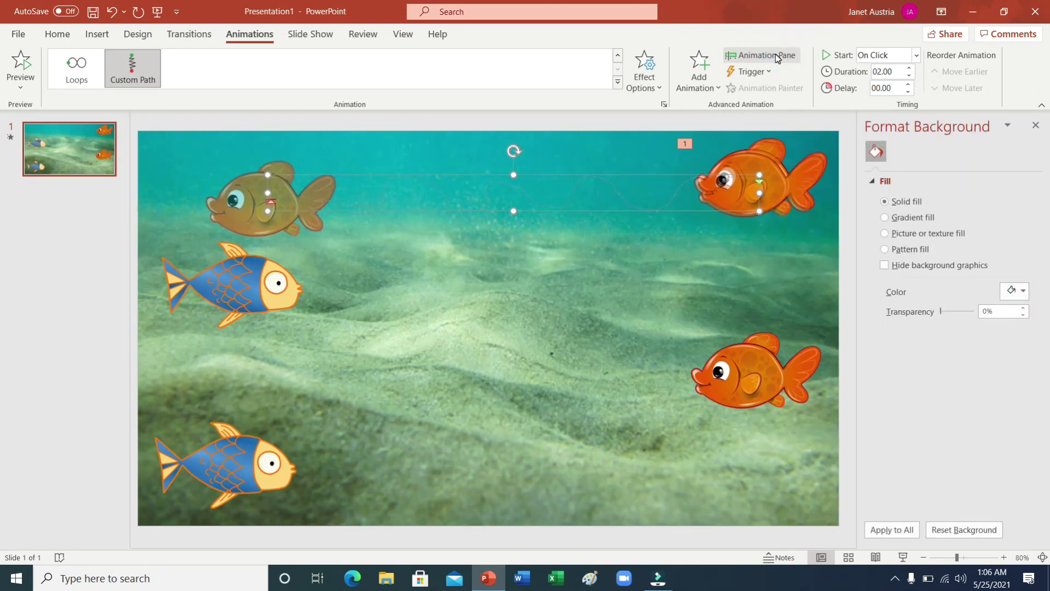
left_click(776, 55)
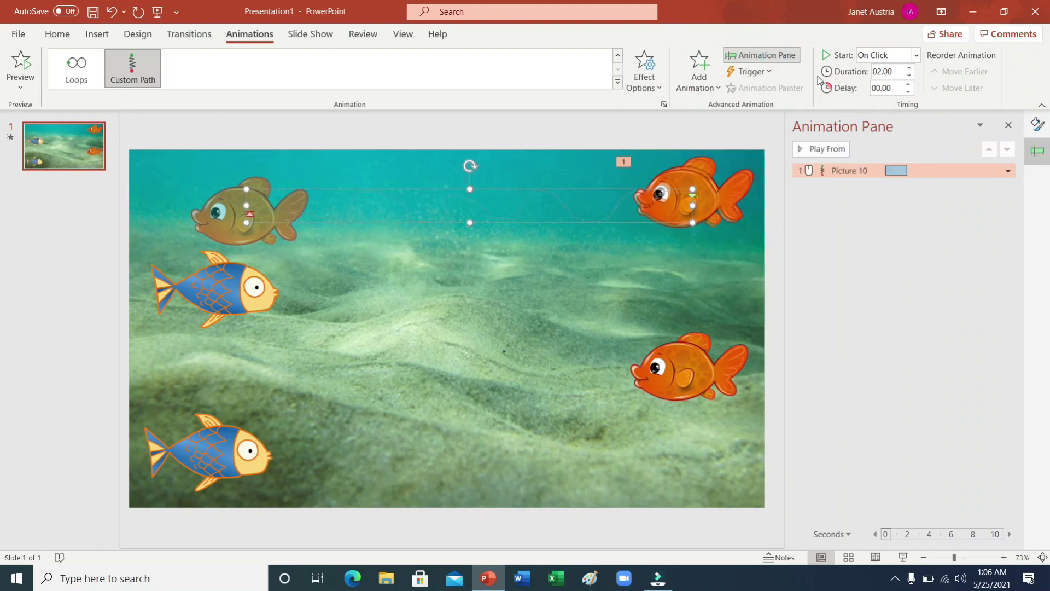
double_click(915, 172)
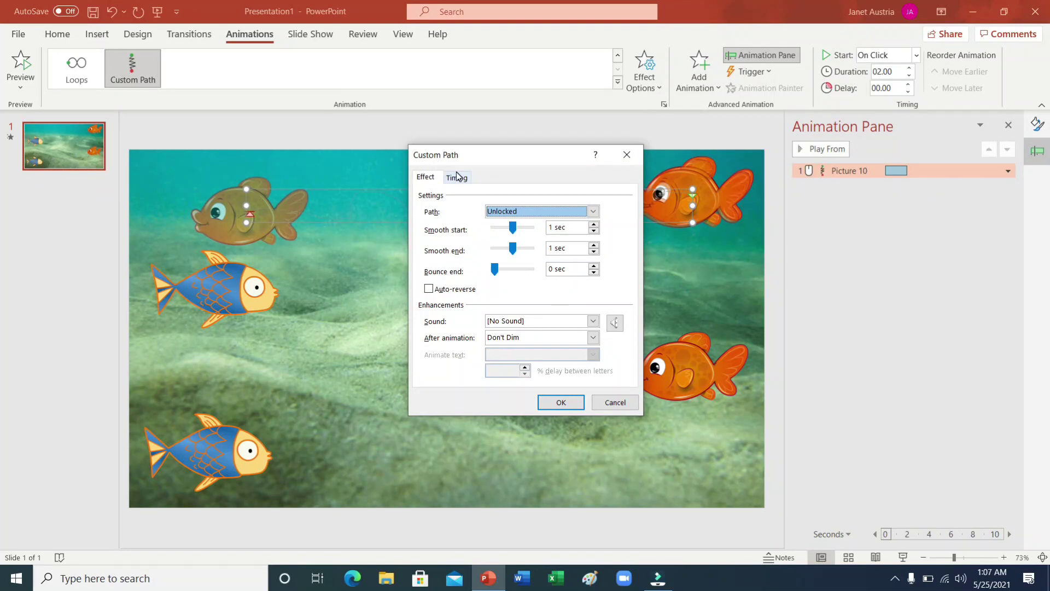
left_click(457, 176)
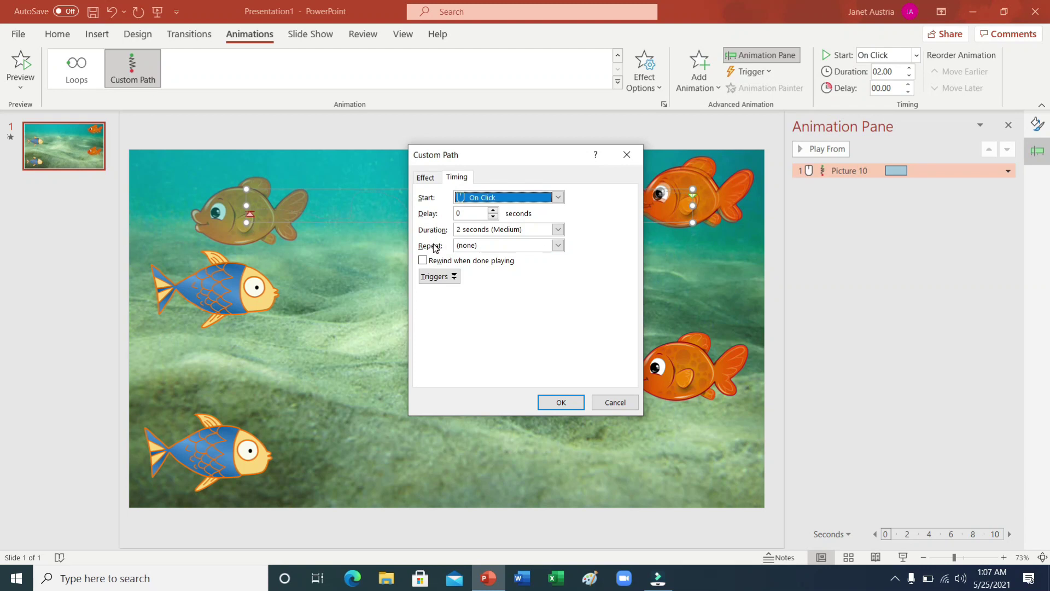
left_click(562, 247)
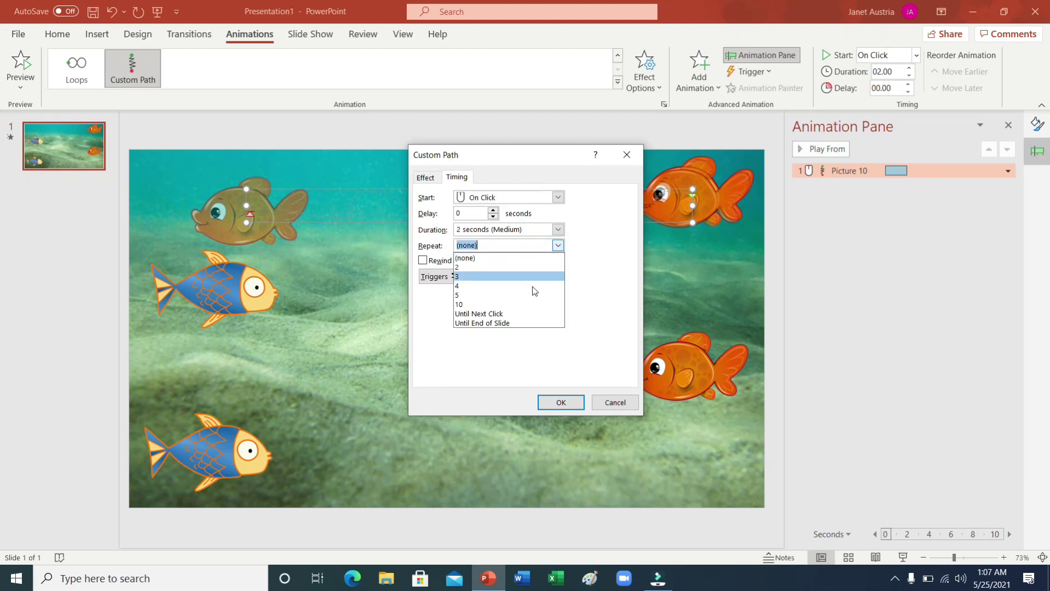
left_click(502, 323)
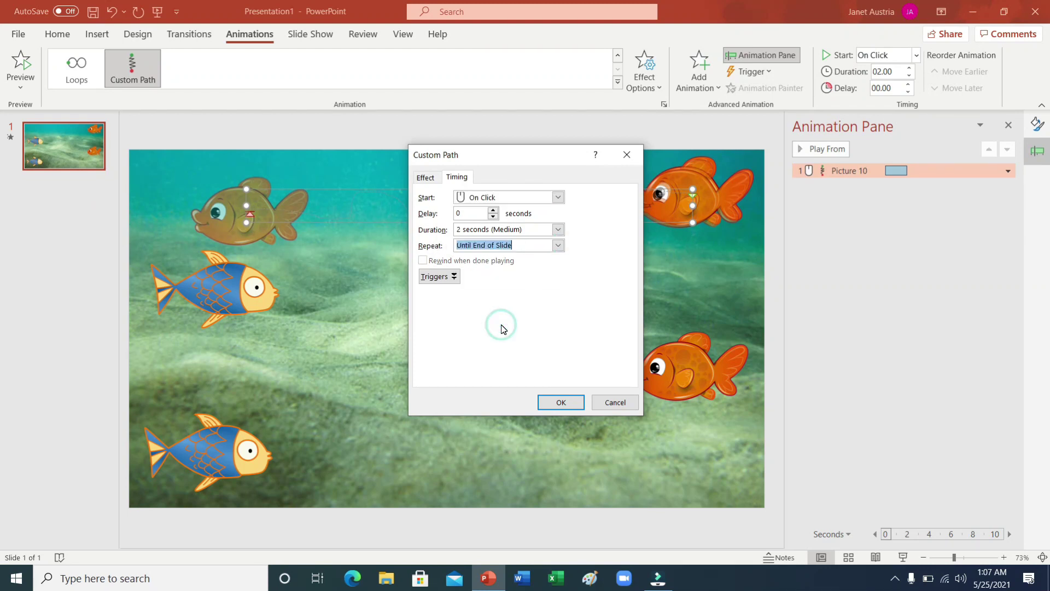
left_click(551, 403)
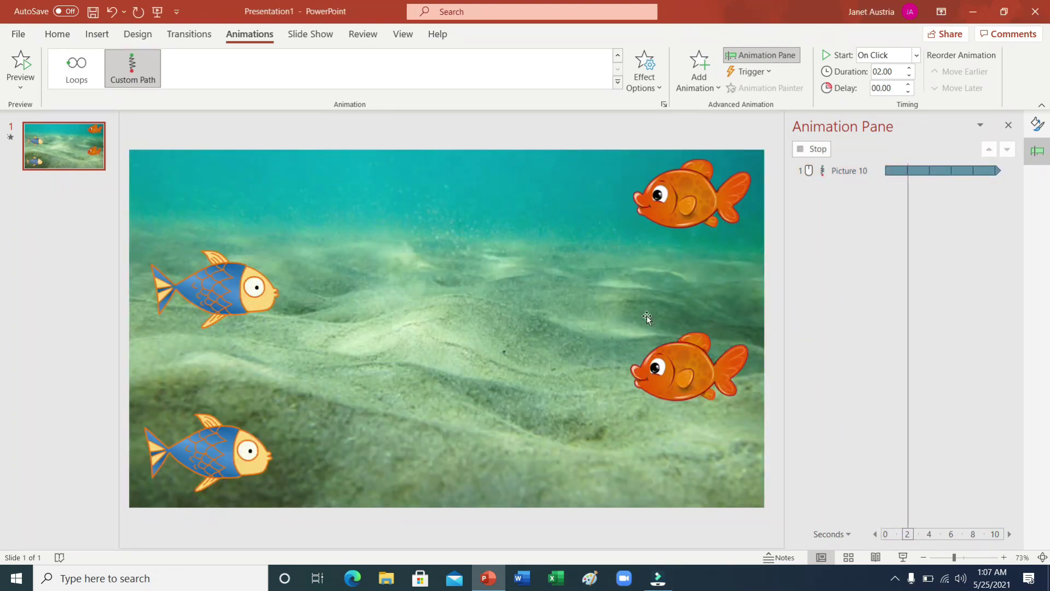
- Raise Picture 10's path duration to 04.00, preview it, and set Start to With Previous
left_click(909, 68)
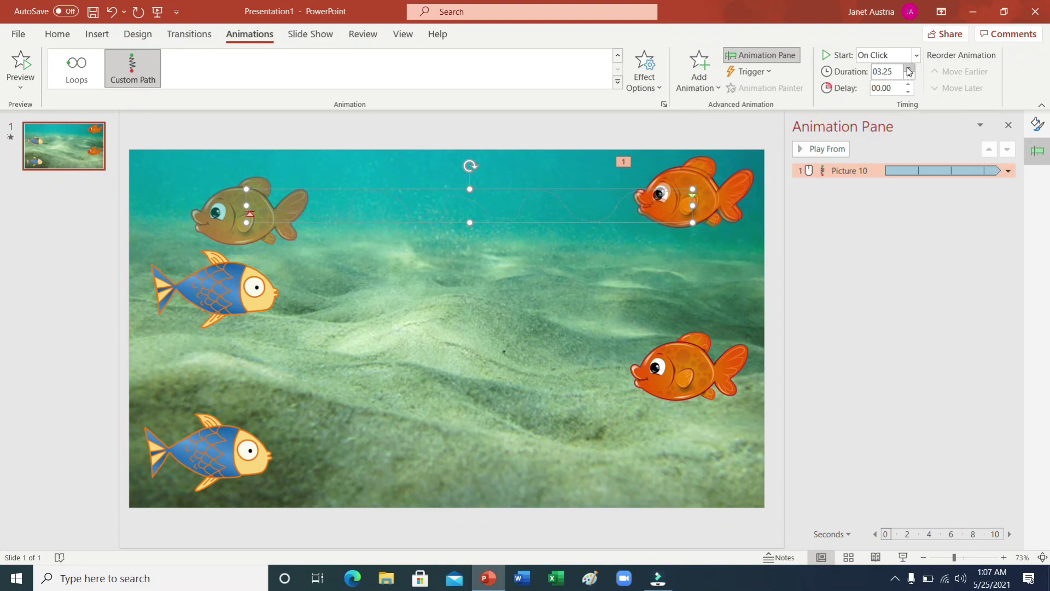
left_click(908, 69)
left_click(808, 150)
left_click(917, 55)
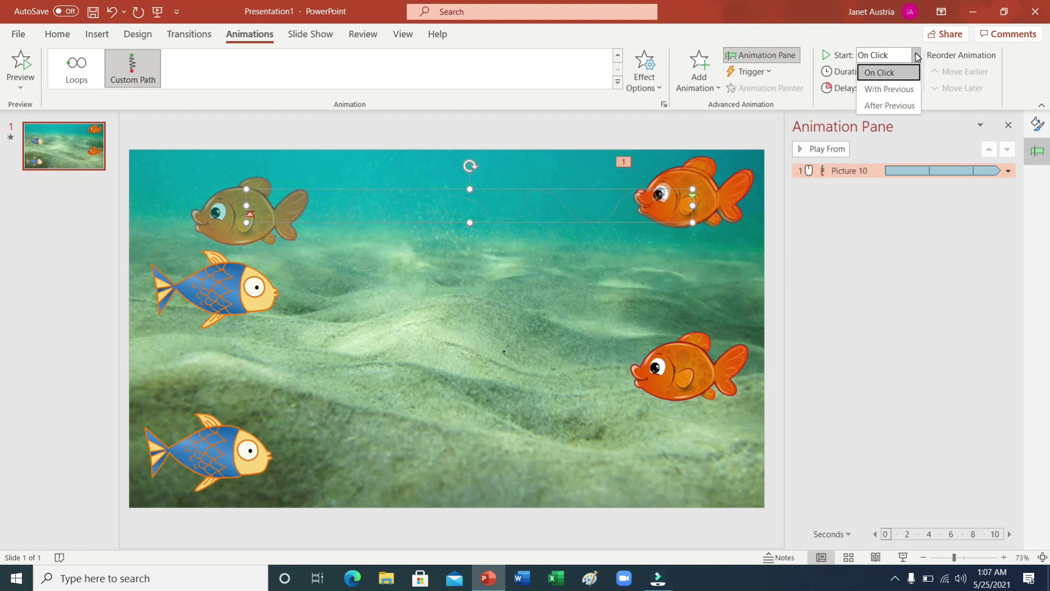
left_click(890, 90)
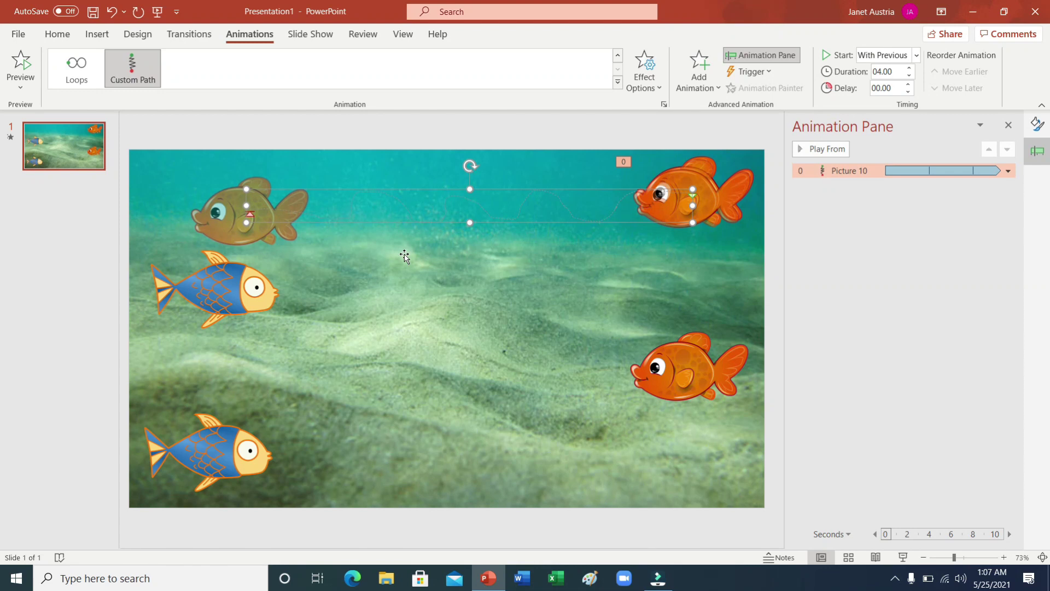
left_click(239, 292)
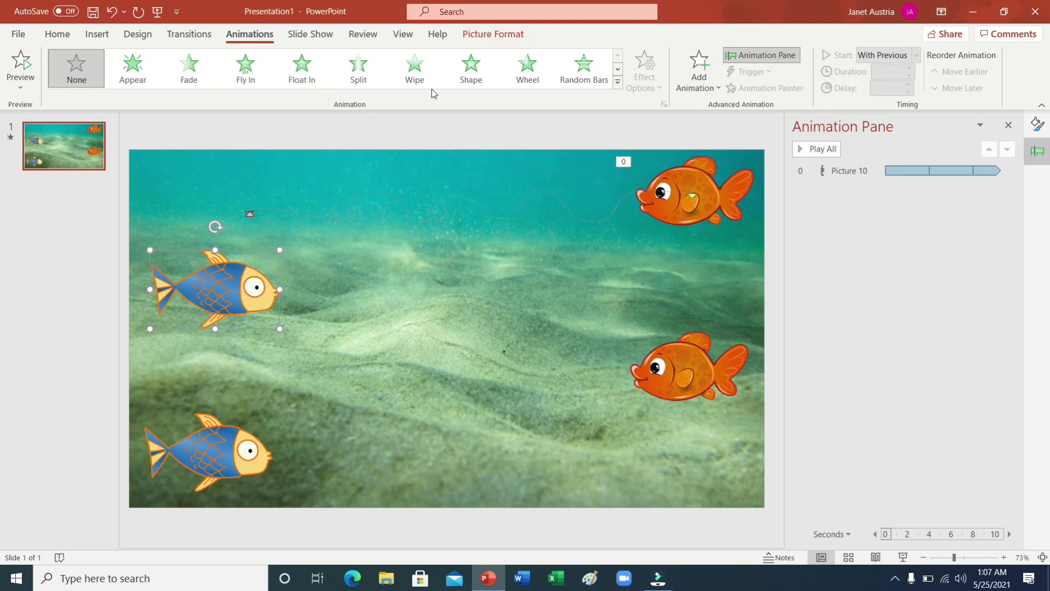
- Draw a Custom Path for the upper blue fish running rightward across the slide
left_click(618, 82)
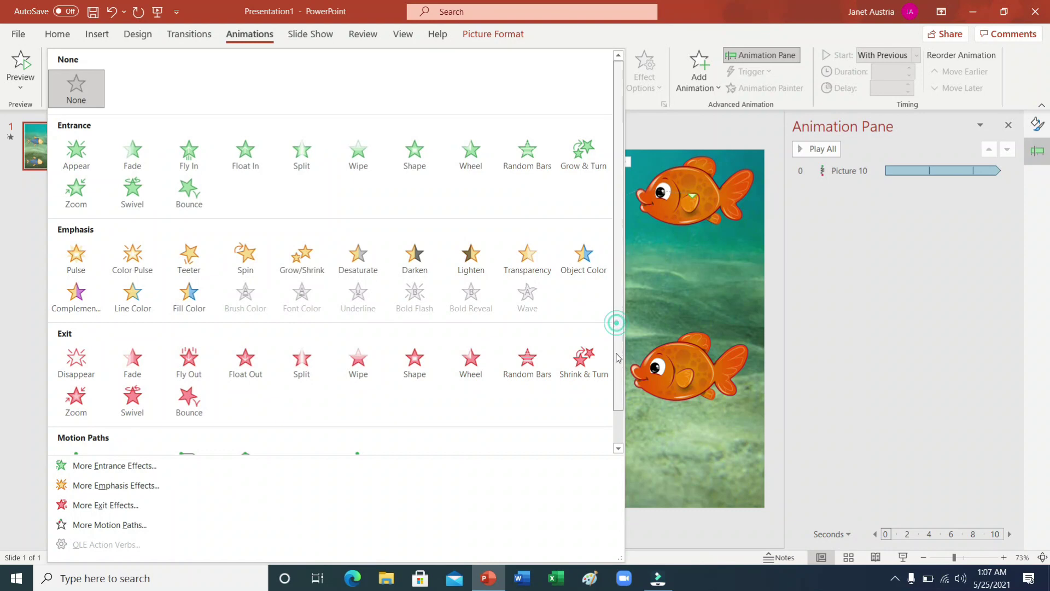
scroll(613, 321, "down", 2)
left_click(357, 430)
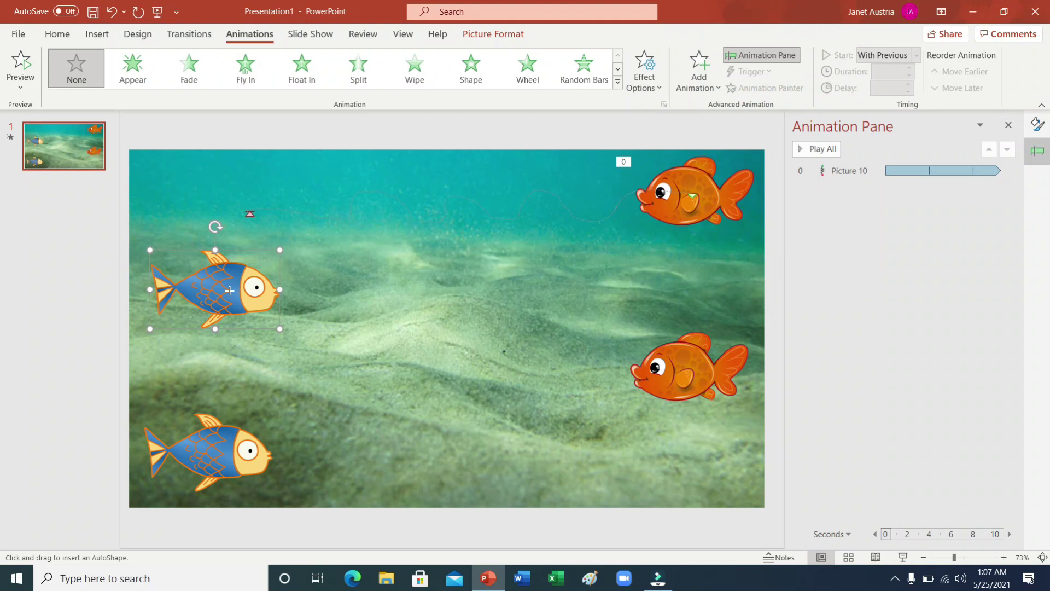
mouse_move(229, 291)
left_mouse_down()
mouse_move(266, 264)
mouse_move(329, 284)
mouse_move(405, 284)
mouse_move(445, 298)
mouse_move(664, 285)
left_mouse_up()
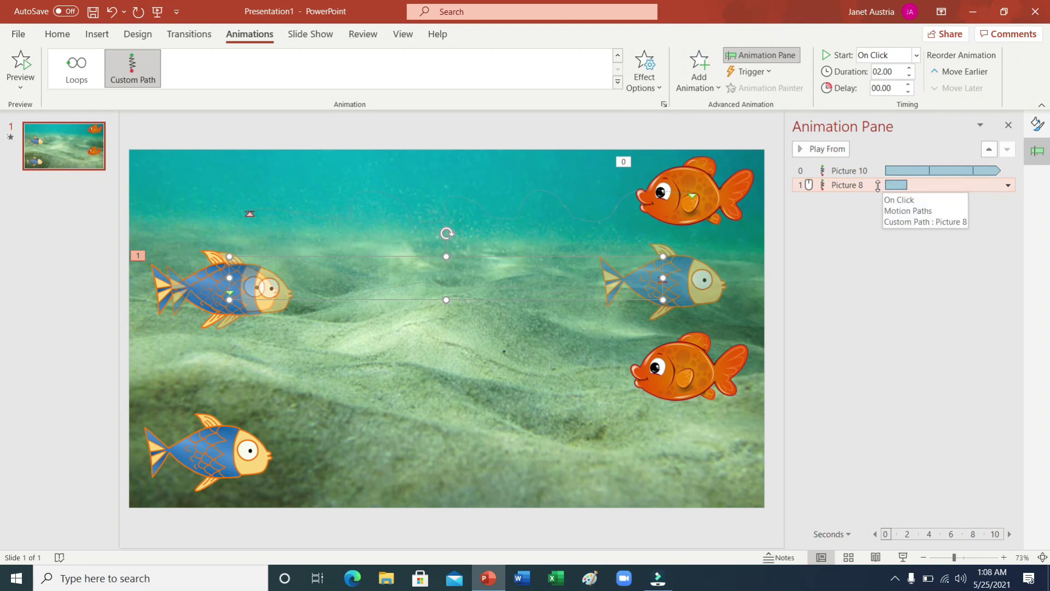
- Set Picture 8's Custom Path to repeat Until End of Slide
double_click(877, 186)
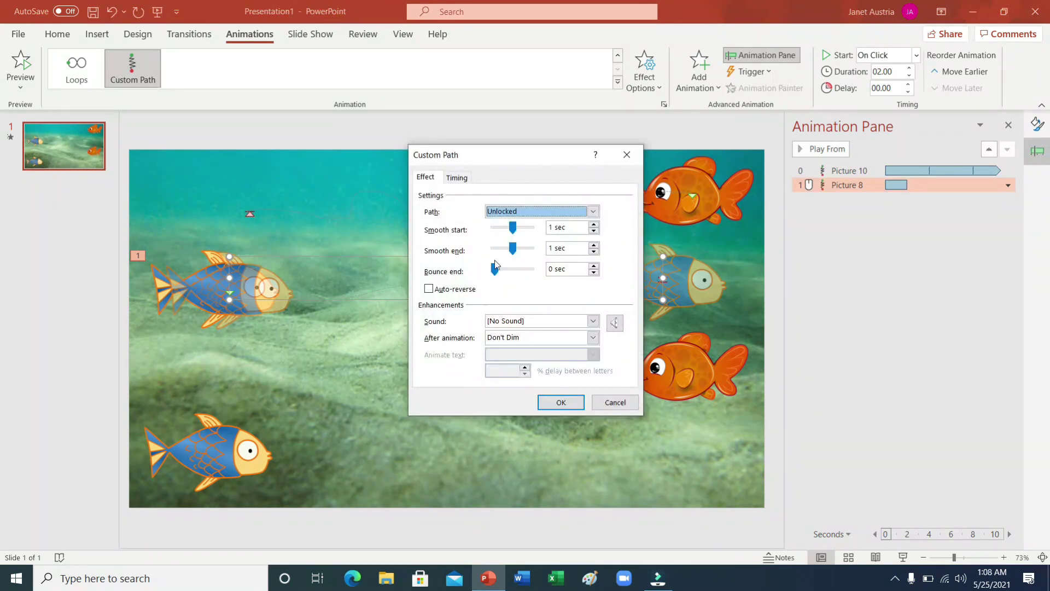
left_click(457, 177)
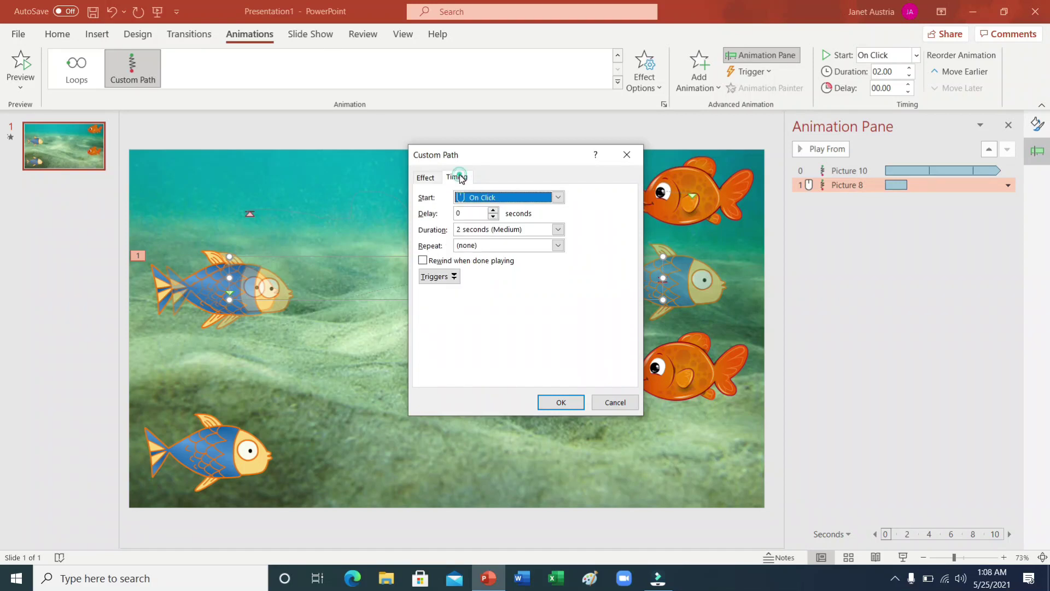
left_click(557, 245)
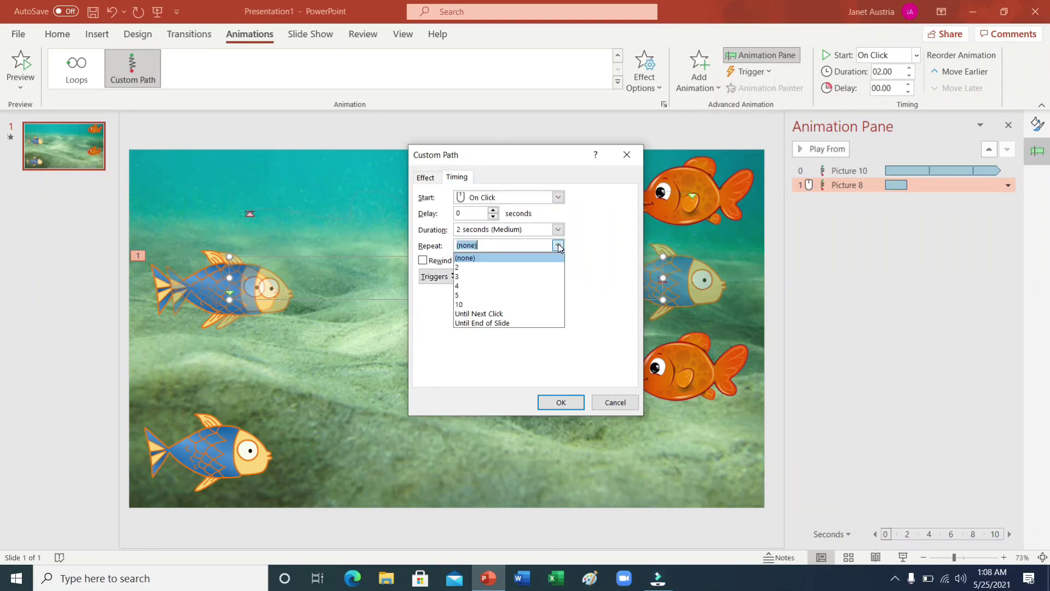
left_click(486, 324)
left_click(556, 401)
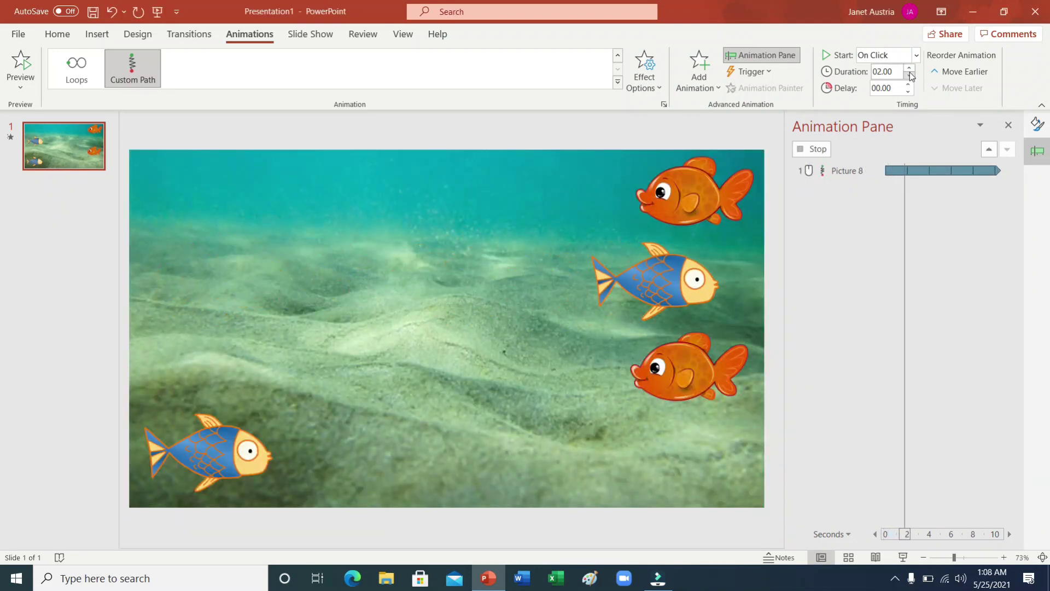
- Give Picture 8's path a 04.00 duration and start it With Previous
left_click(910, 68)
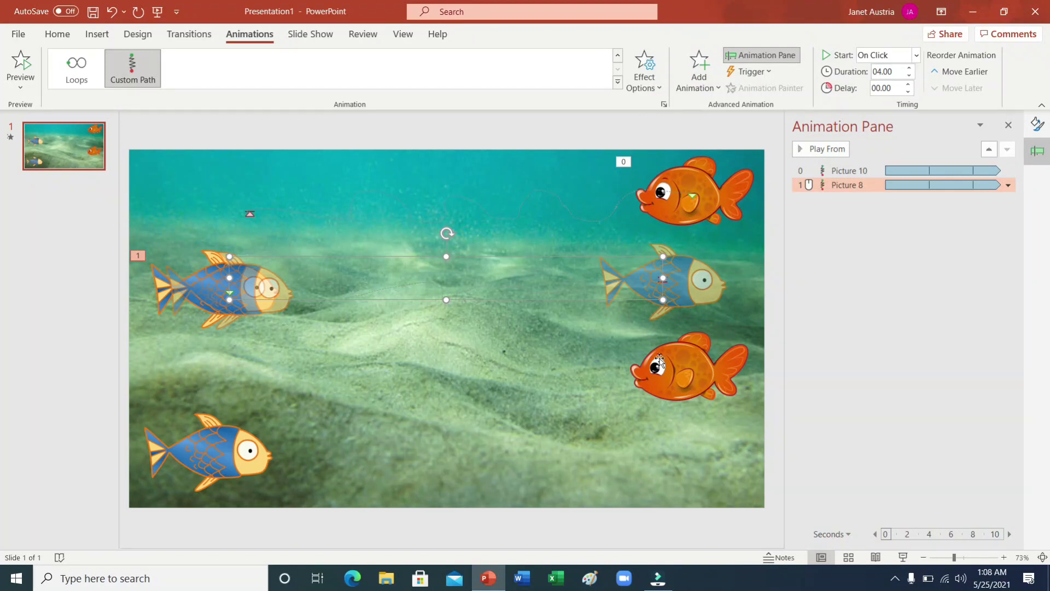
left_click(917, 55)
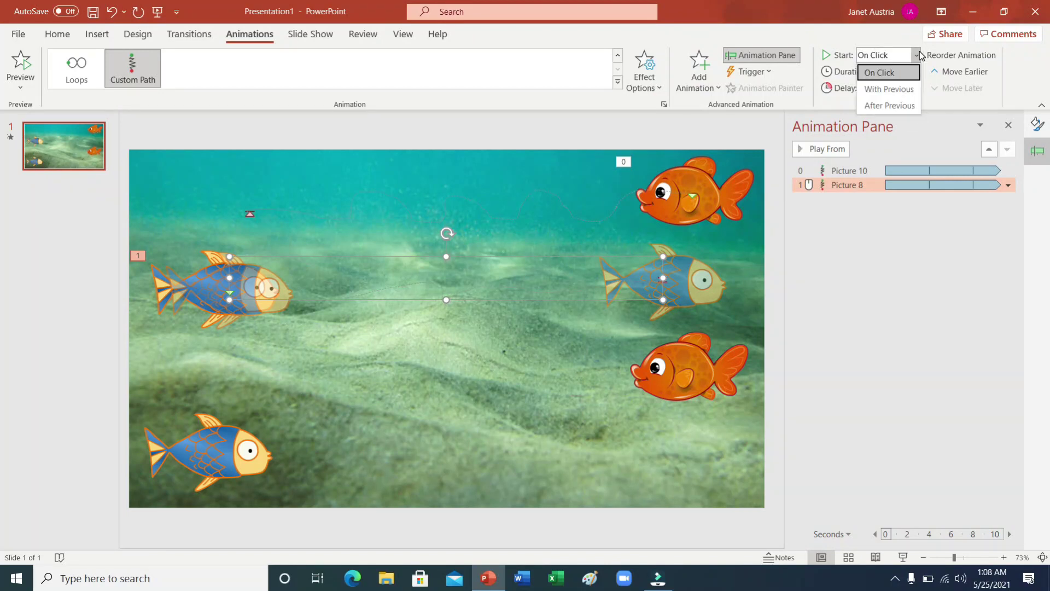
left_click(890, 89)
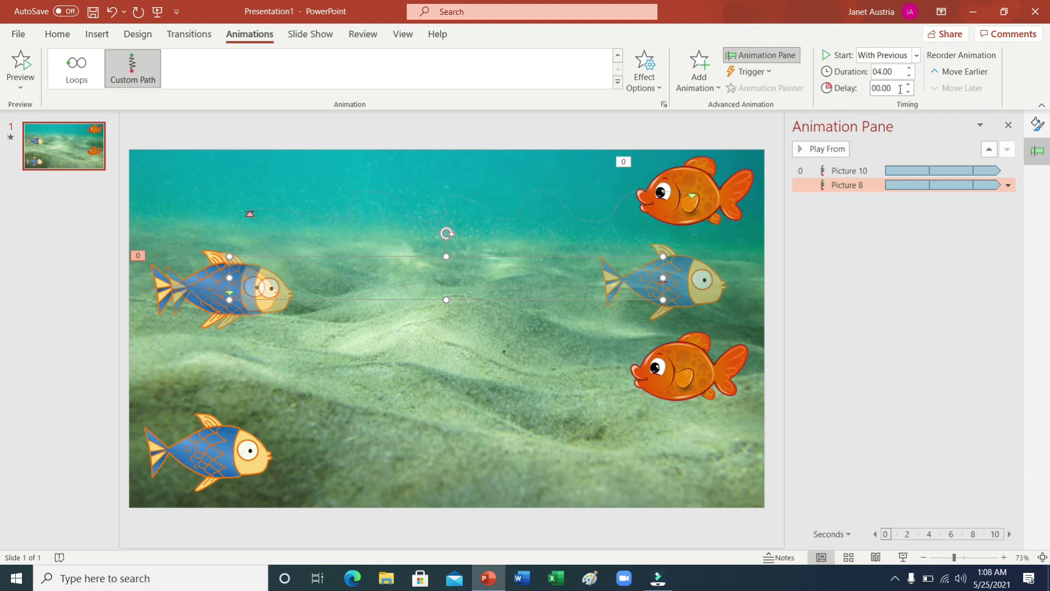
left_click(677, 366)
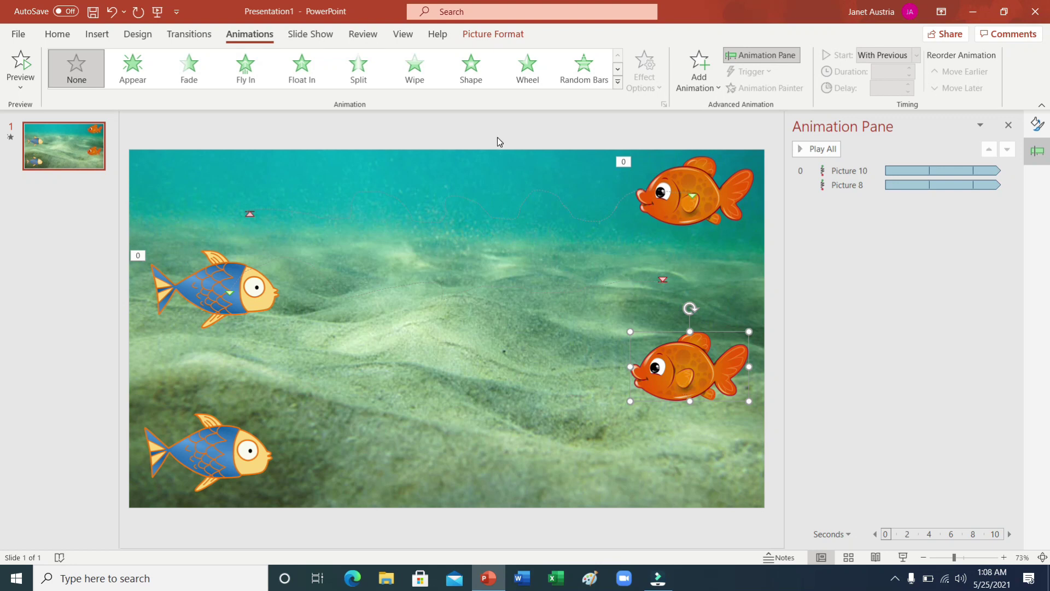
- Draw a Custom Path for the mid-right orange fish running leftward across the sand
left_click(617, 81)
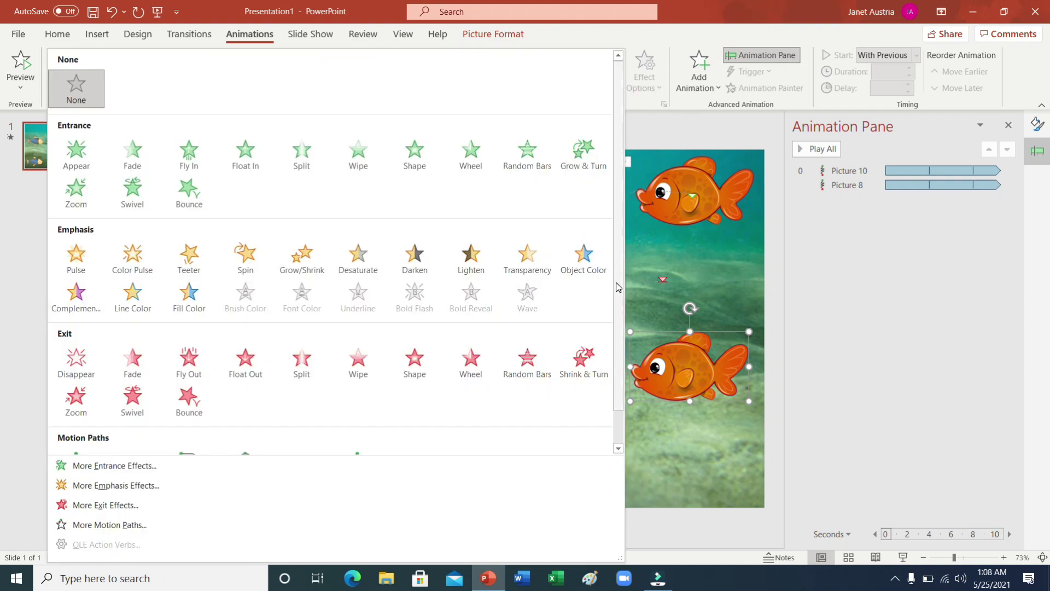
scroll(615, 281, "down", 1)
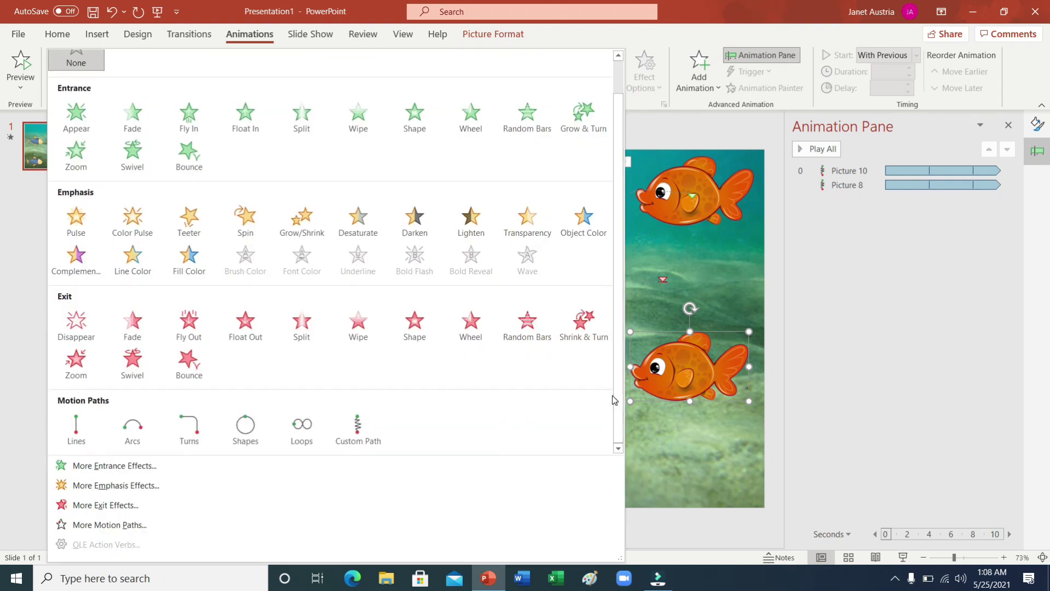
left_click(358, 425)
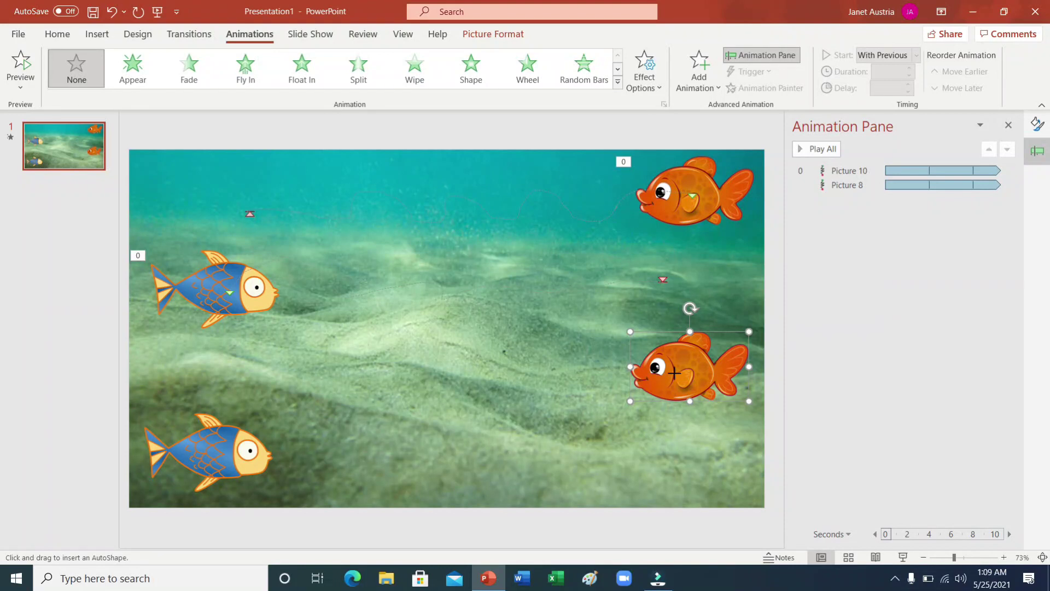
mouse_move(674, 372)
left_mouse_down()
mouse_move(596, 357)
mouse_move(443, 373)
mouse_move(276, 367)
left_mouse_up()
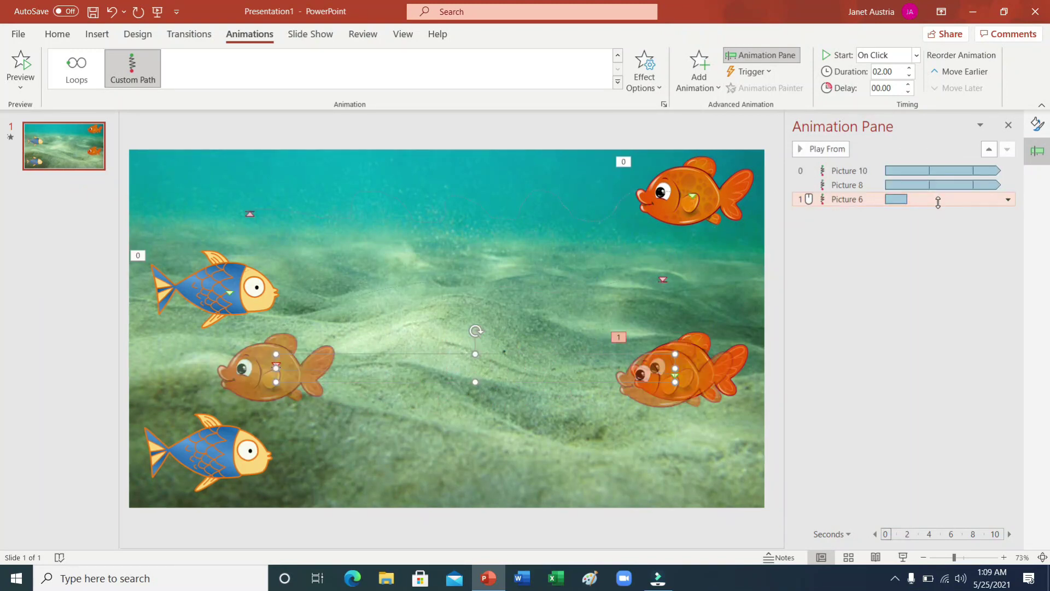
- Set Picture 6's Custom Path to repeat Until End of Slide and preview it
double_click(938, 199)
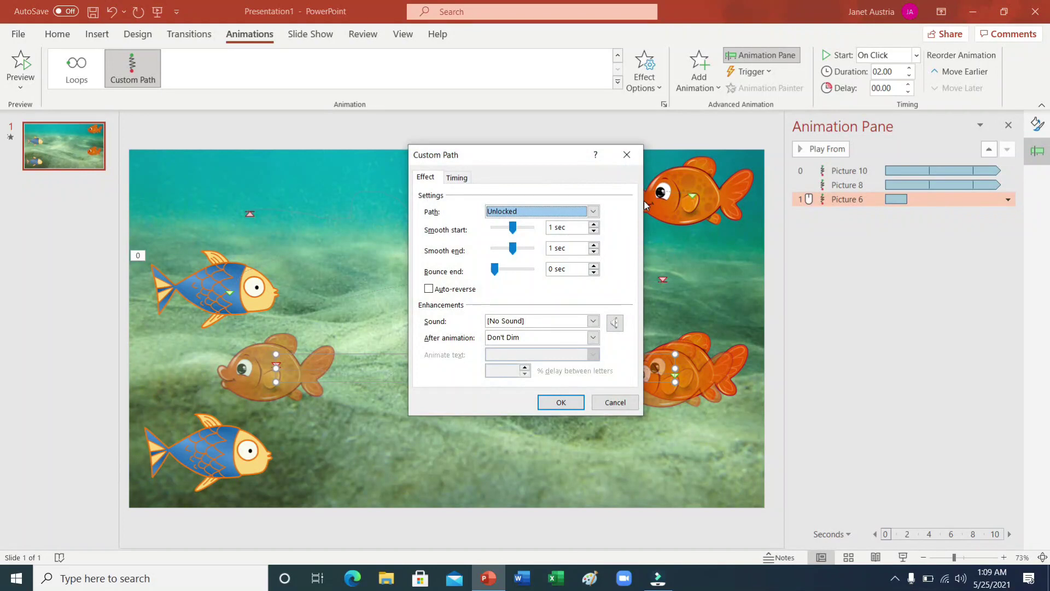
left_click(457, 178)
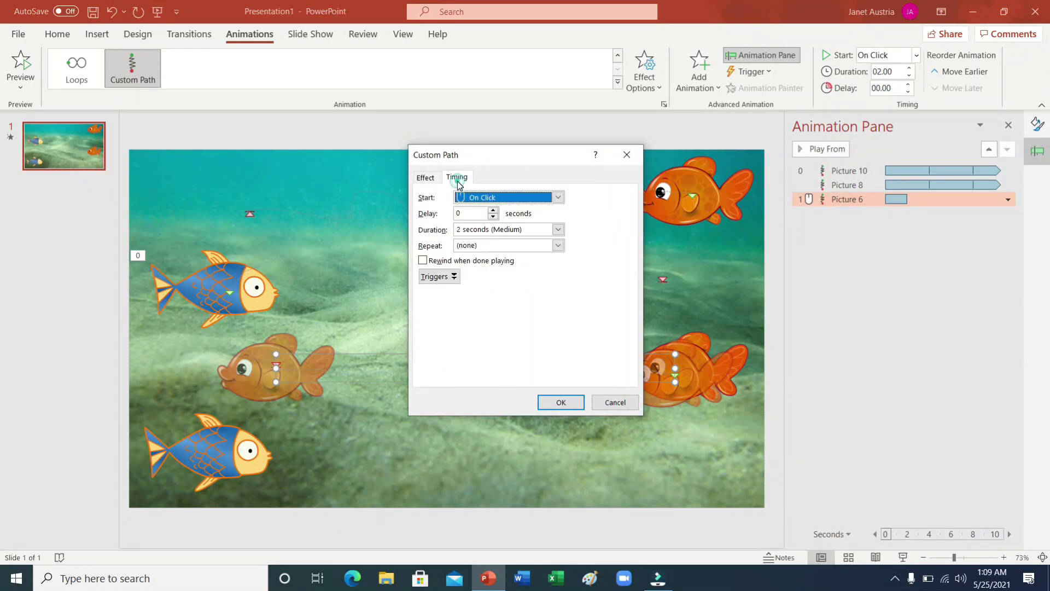
left_click(559, 246)
left_click(507, 325)
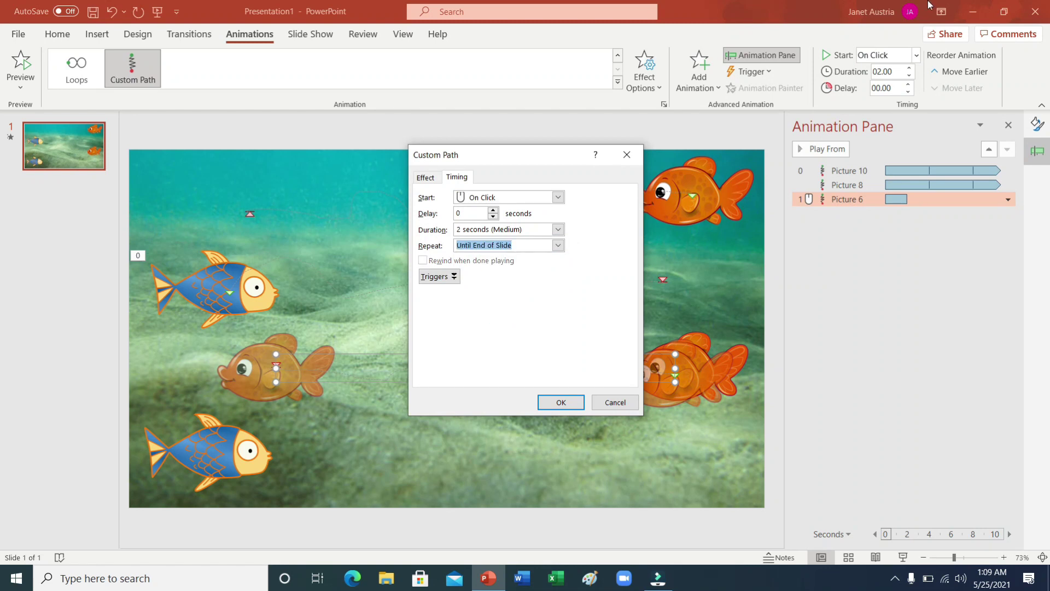
left_click(561, 402)
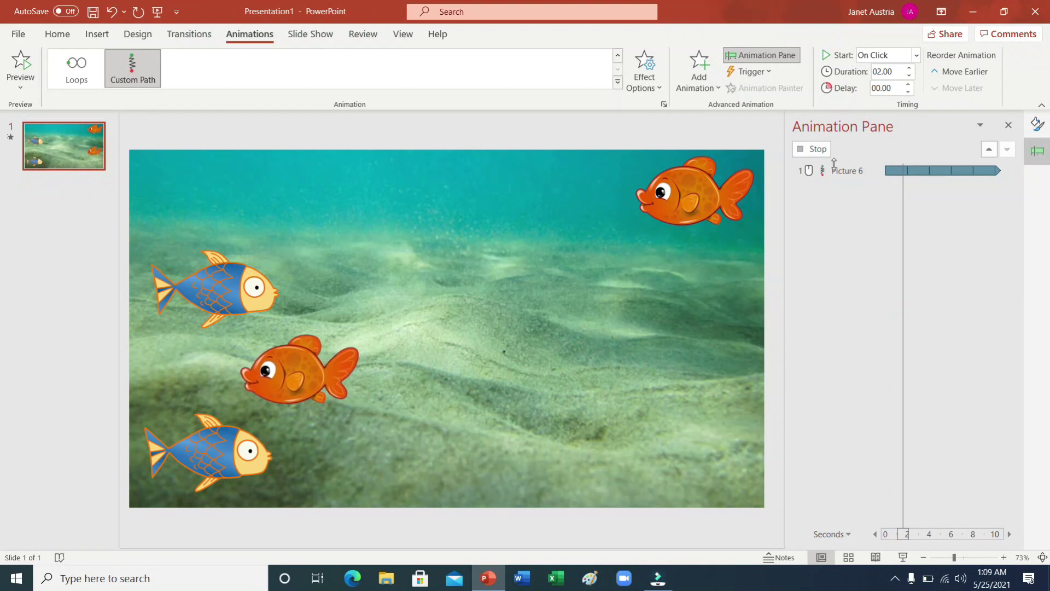
- Set Picture 6 to start With Previous and raise its duration to 04.00
left_click(916, 55)
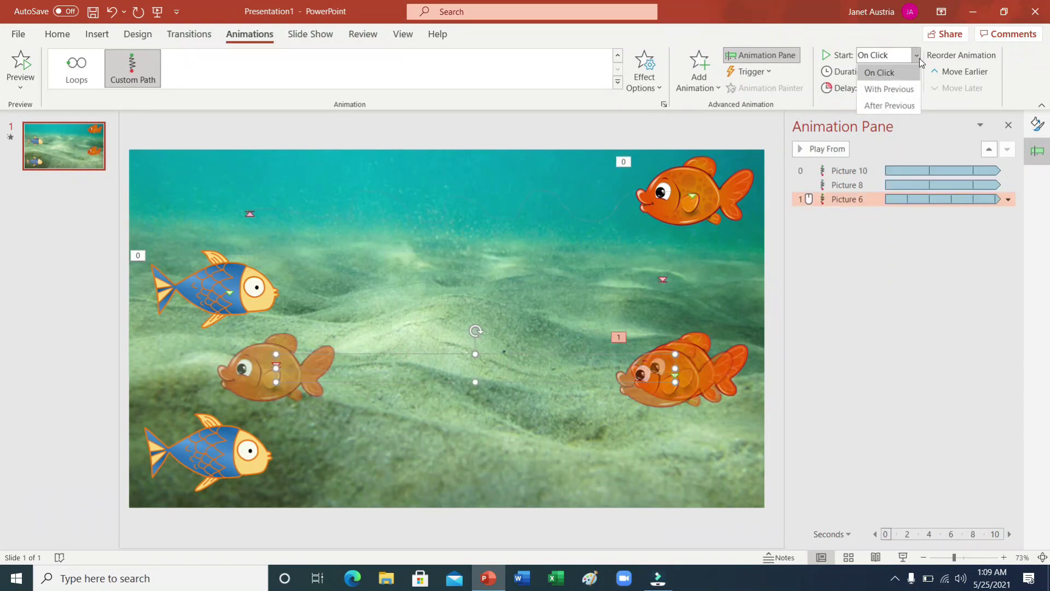
left_click(901, 89)
left_click(910, 68)
left_click(911, 68)
left_click(910, 68)
left_click(910, 68)
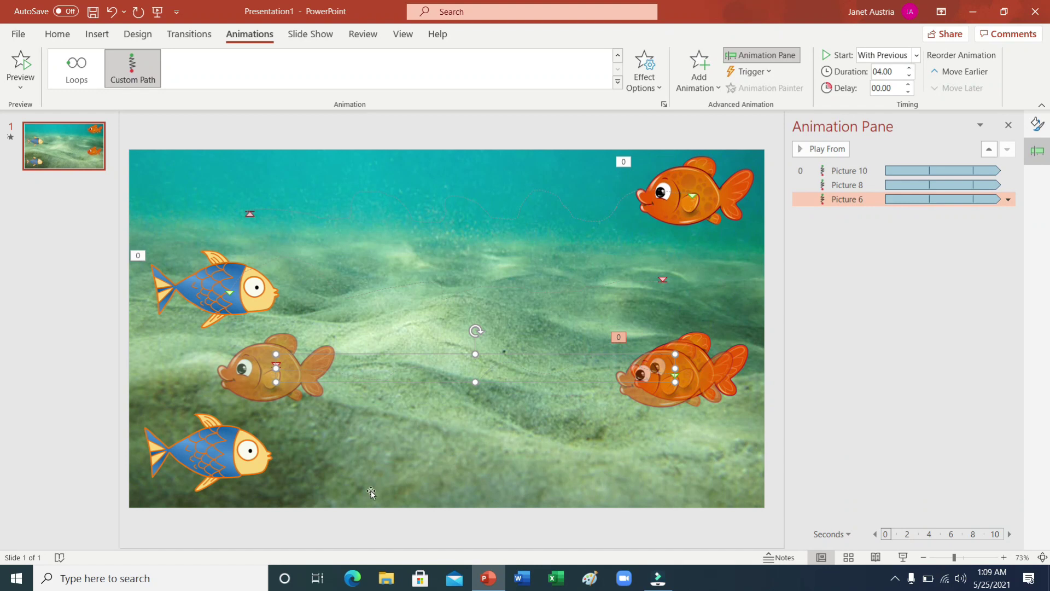
- Draw a Custom Path for the bottom blue fish along the bottom of the slide
left_click(235, 461)
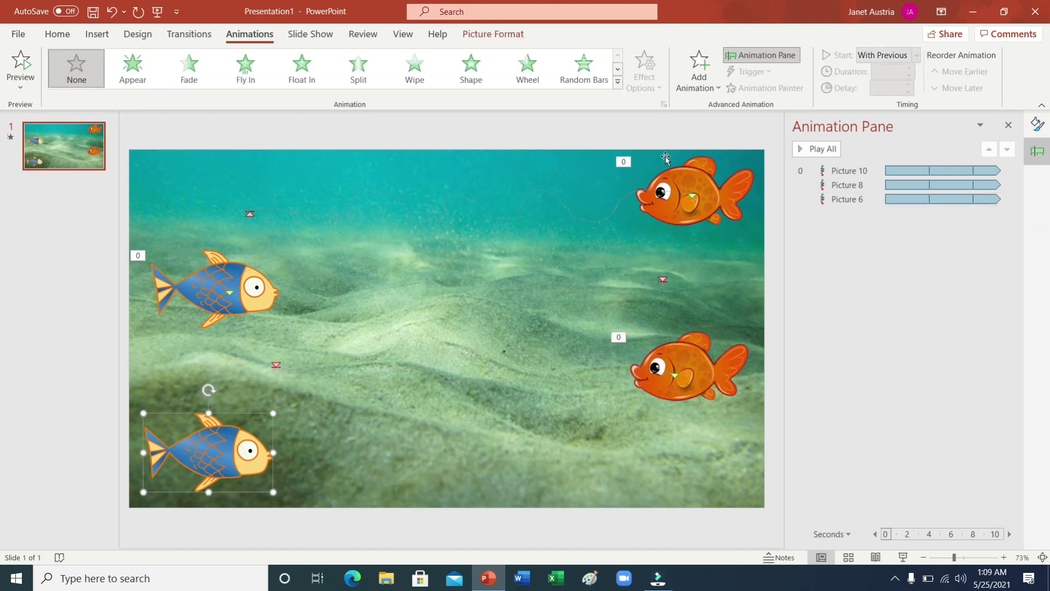
left_click(618, 82)
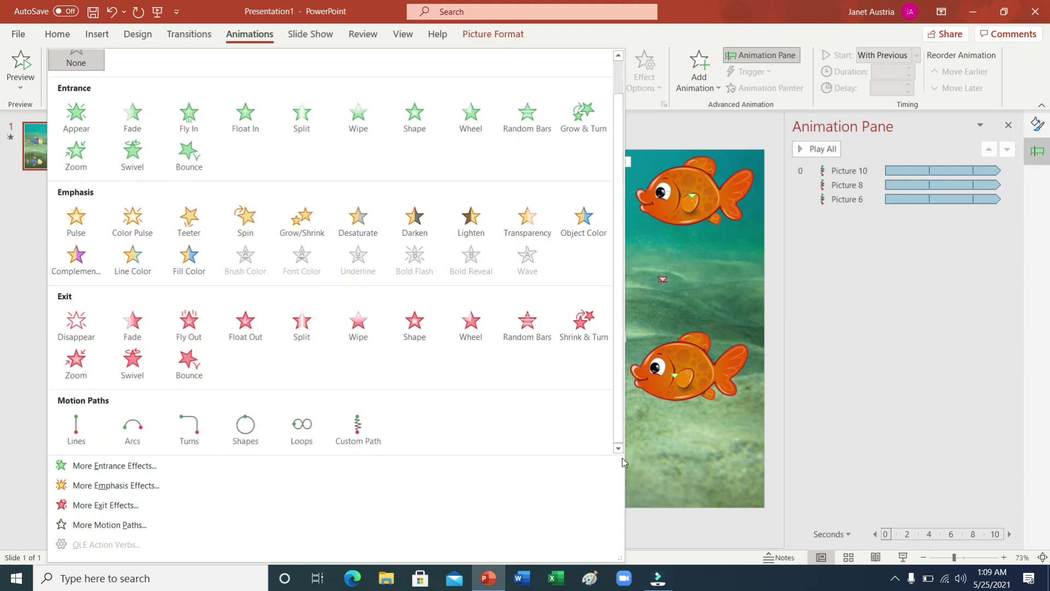
left_click(356, 420)
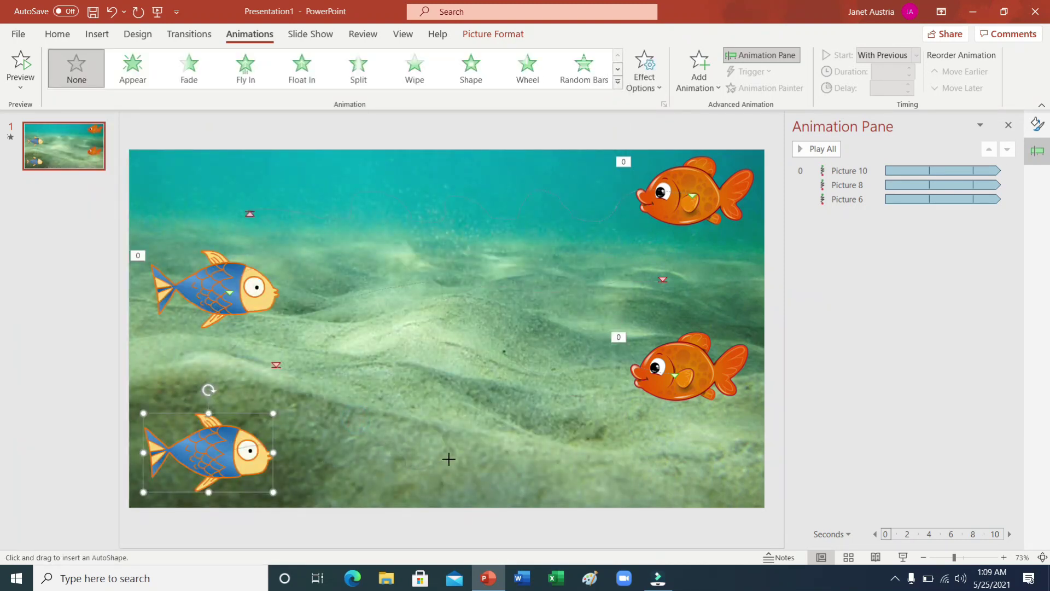
left_click_drag(644, 452, 659, 453)
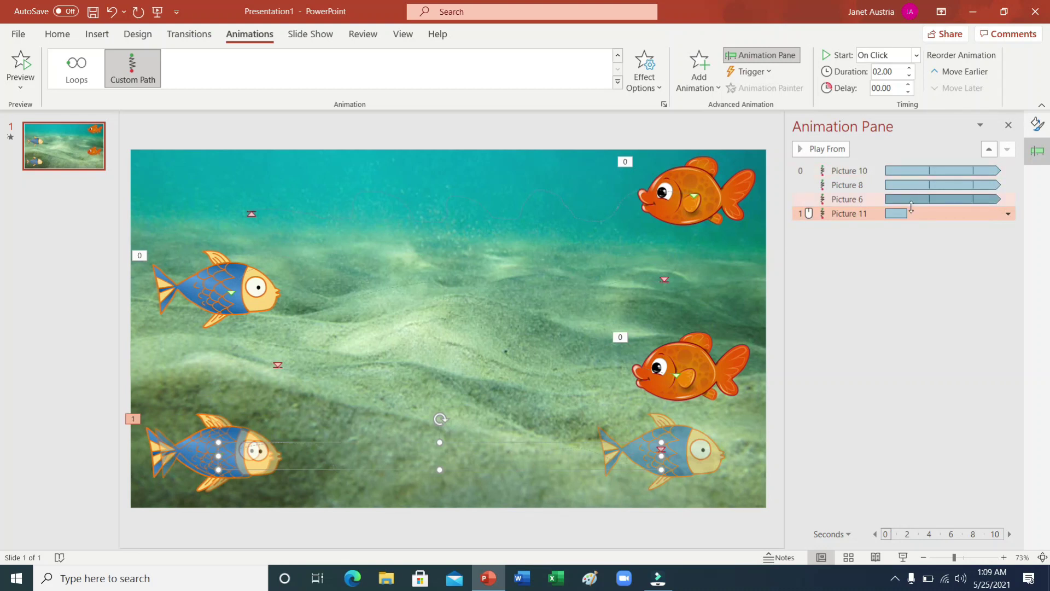
- Set Picture 11's path to repeat Until End of Slide and start With Previous
double_click(917, 217)
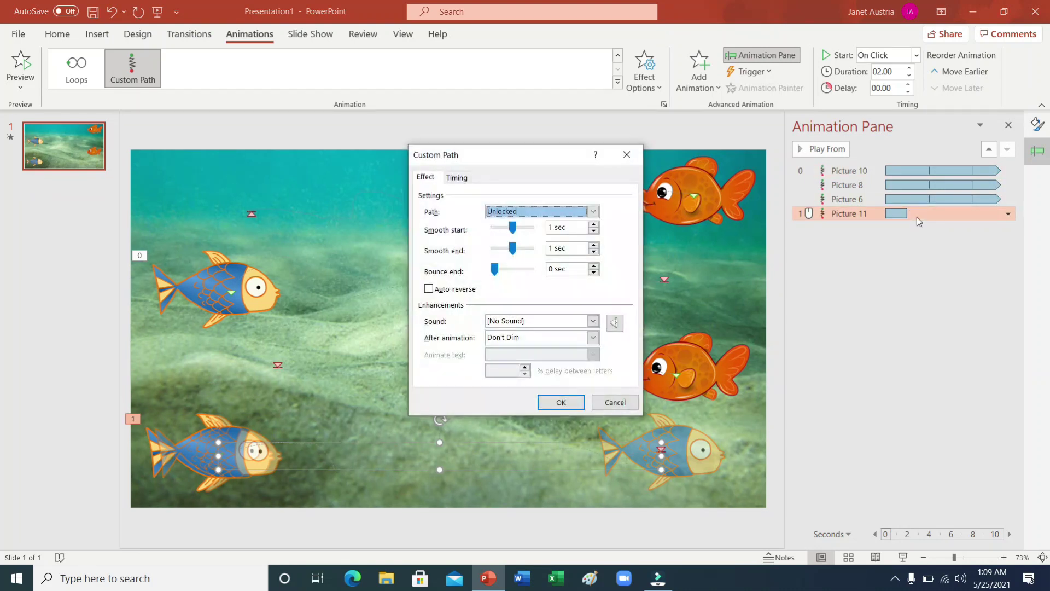
left_click(457, 179)
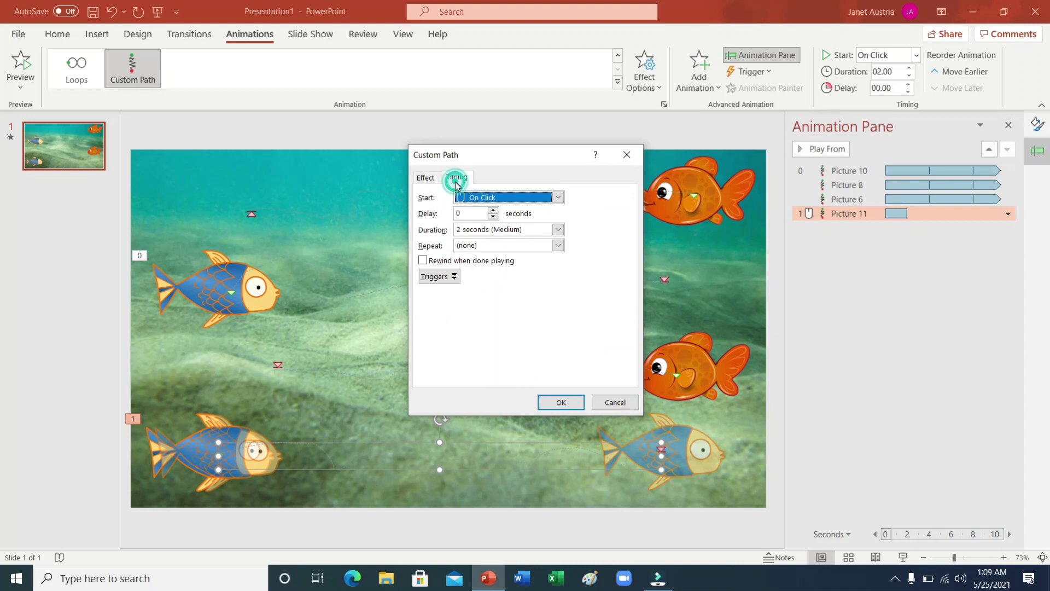
left_click(558, 246)
left_click(499, 323)
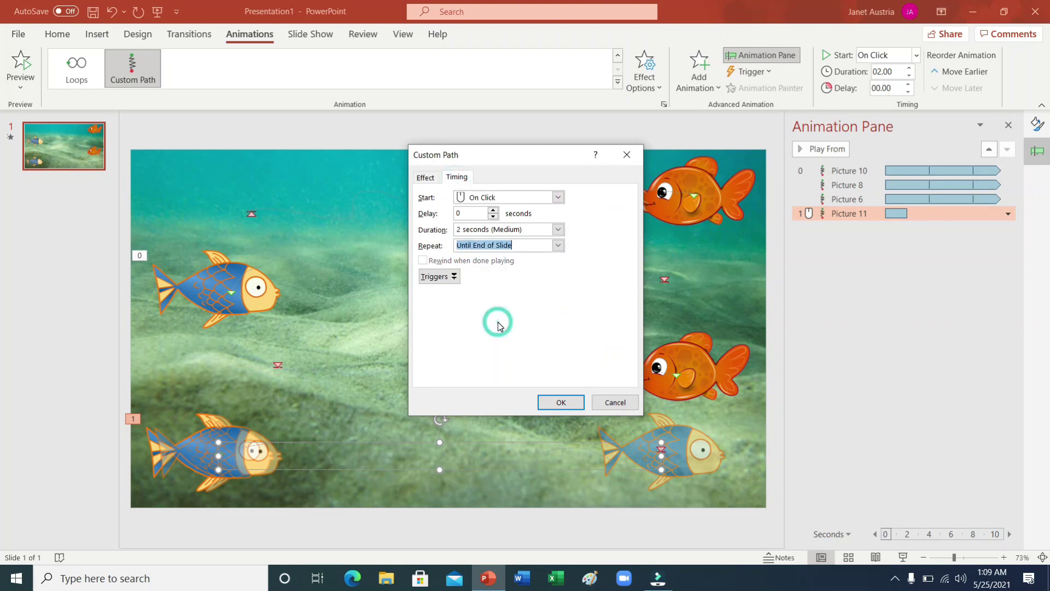
left_click(560, 403)
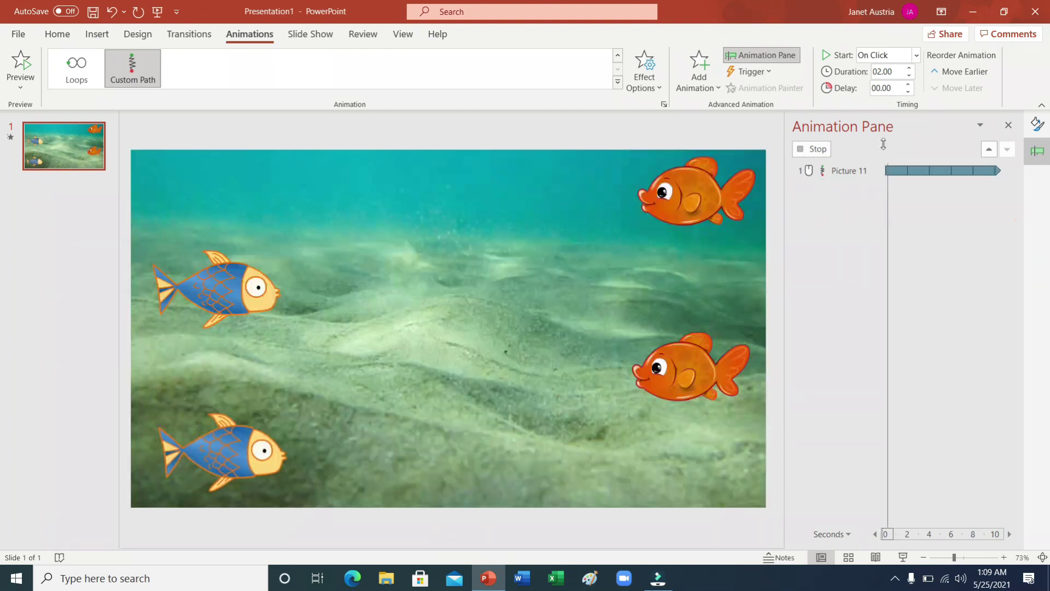
left_click(916, 55)
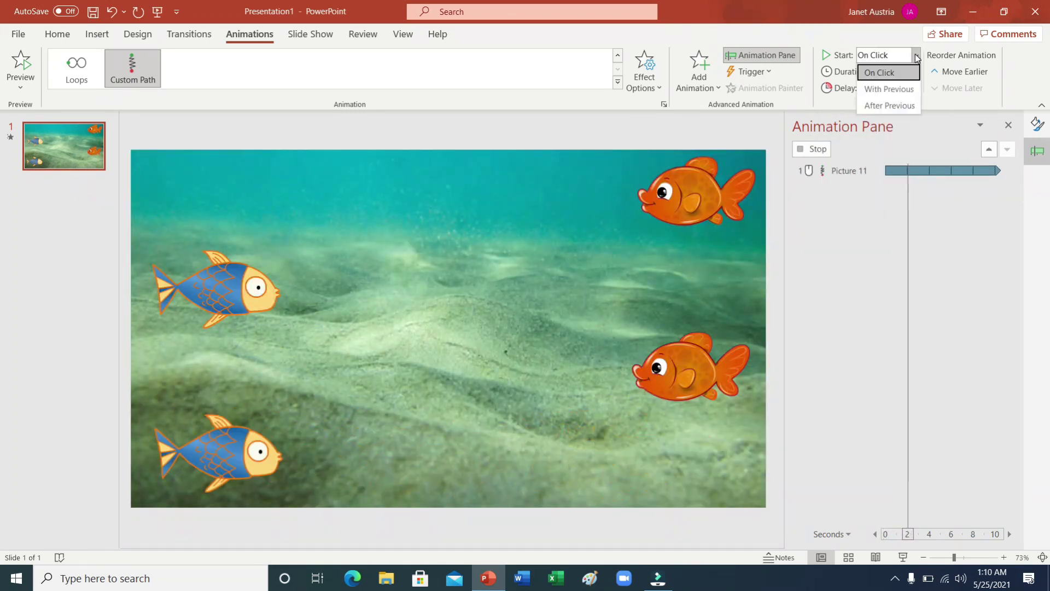
left_click(907, 90)
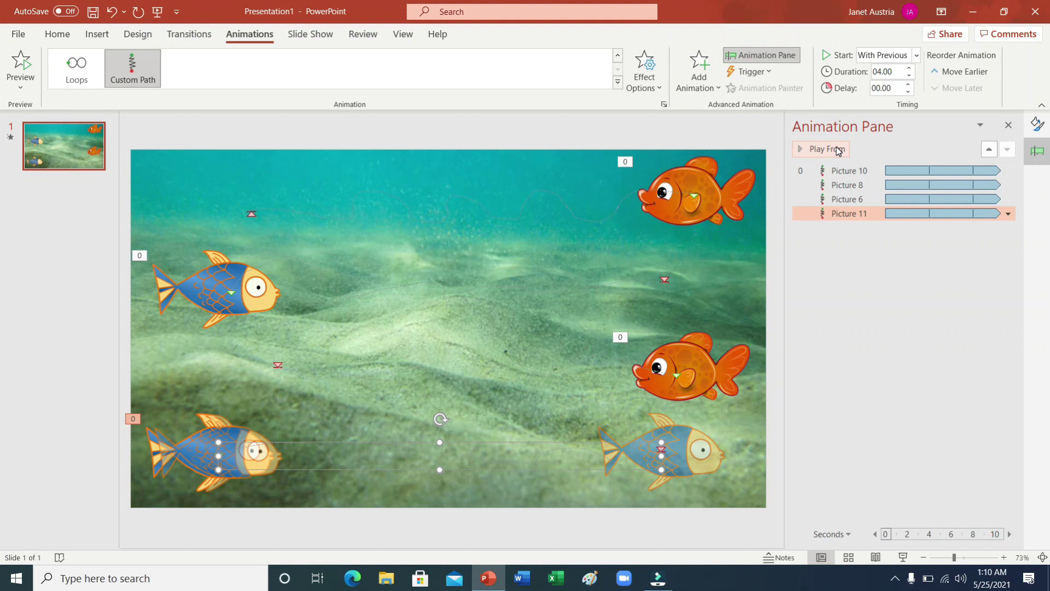
left_click(839, 151)
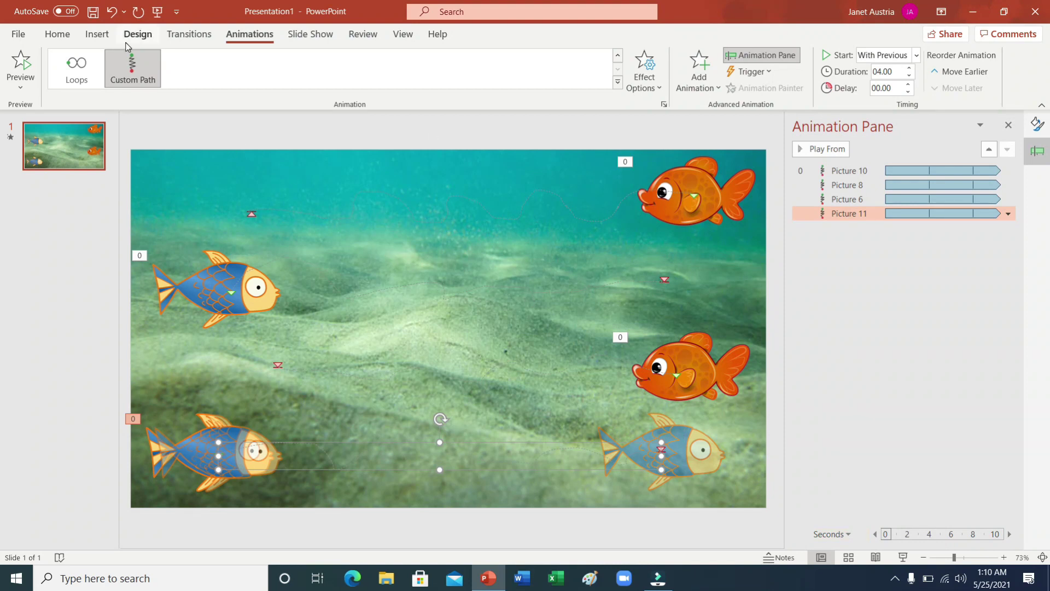
- Prepare Save As in the Videos folder with file name 'under the sea' and type MPEG-4 Video
left_click(18, 35)
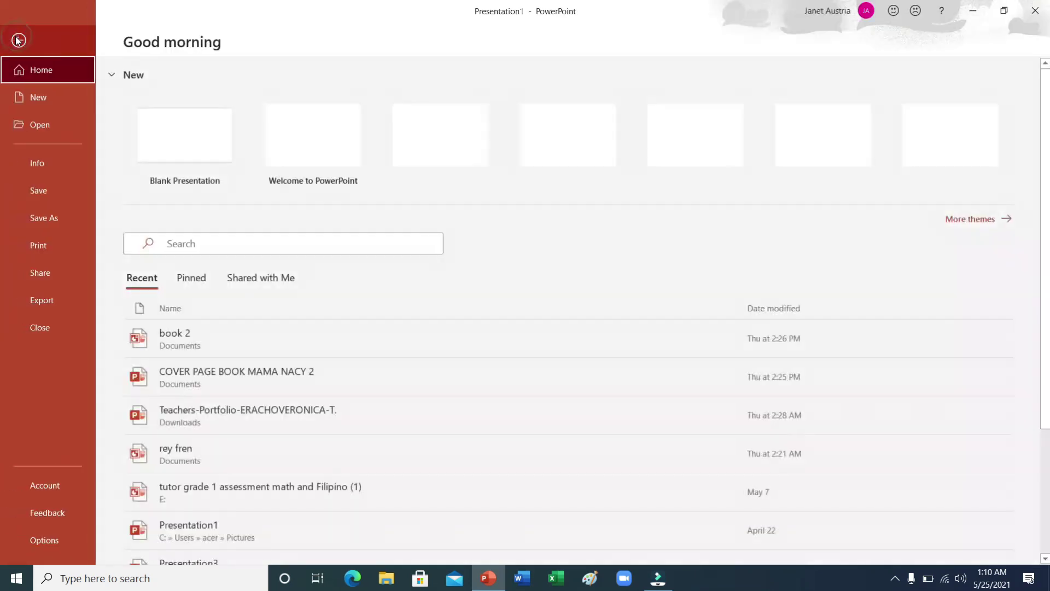
left_click(63, 221)
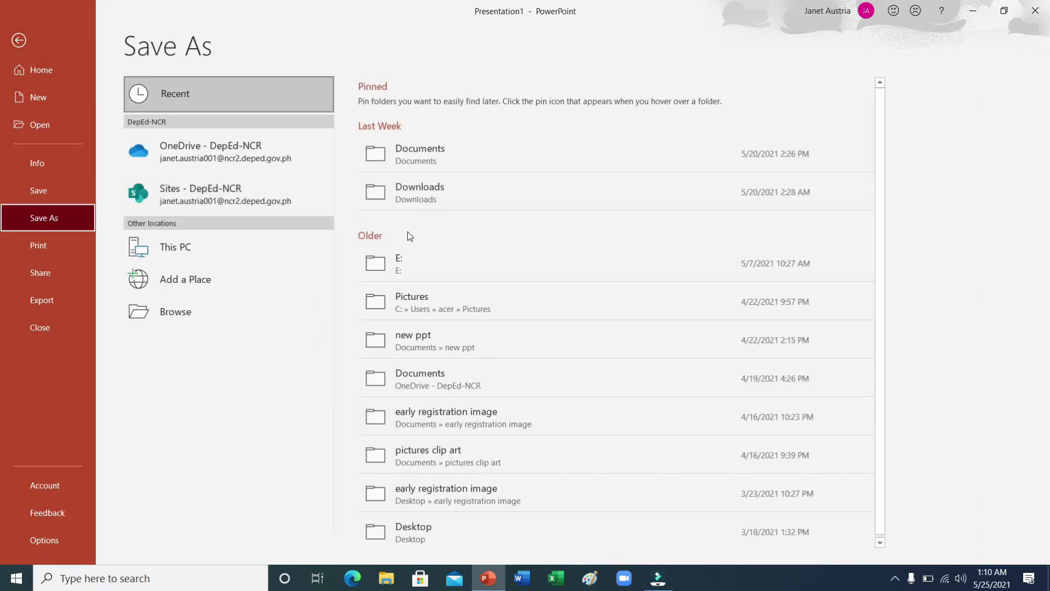
left_click(188, 310)
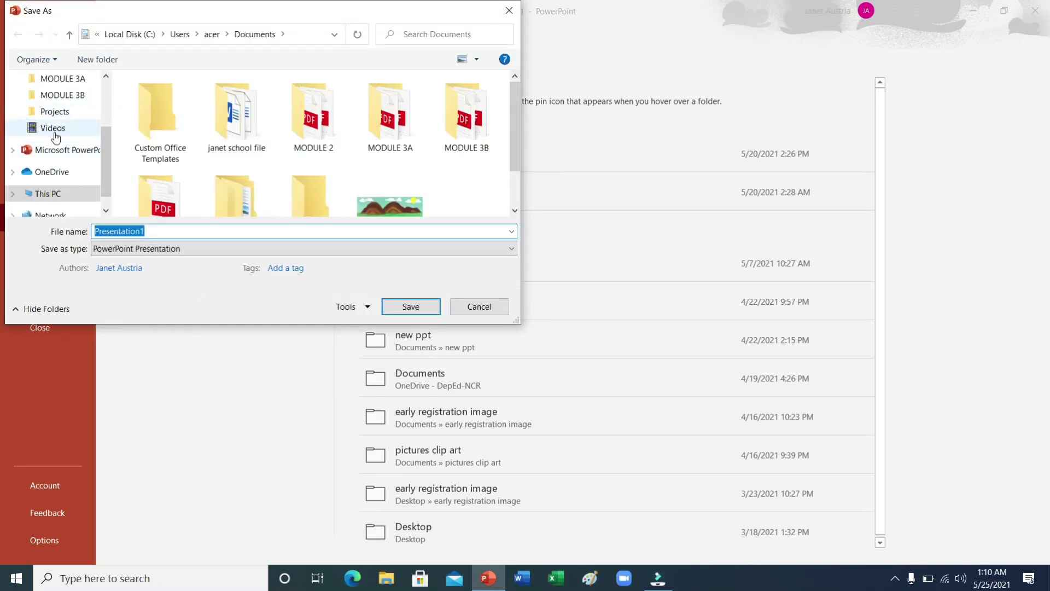
left_click(53, 129)
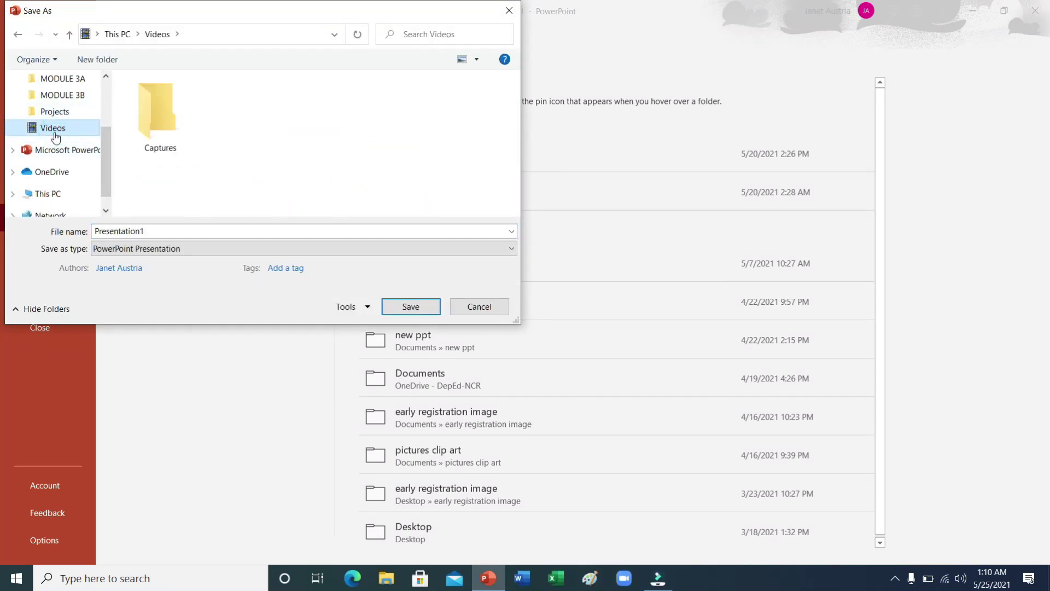
left_click(461, 235)
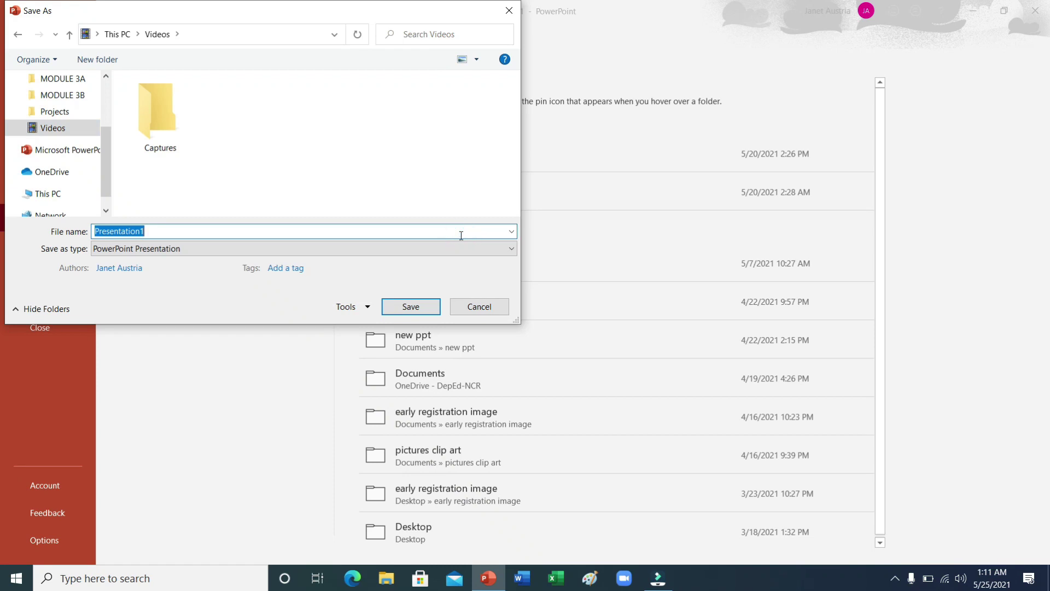
type("under the sea")
left_click(511, 248)
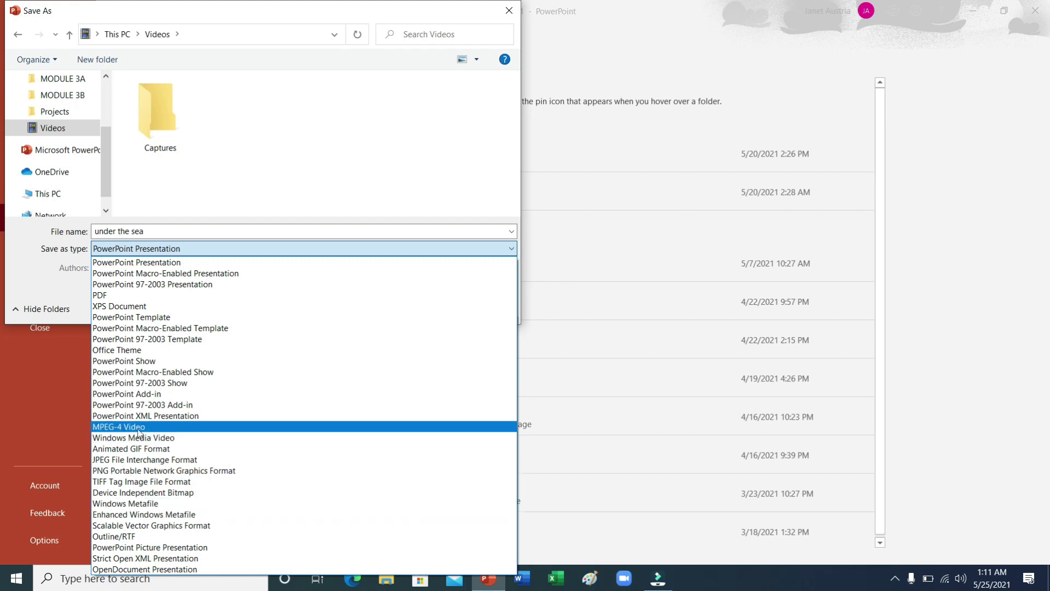
left_click(137, 432)
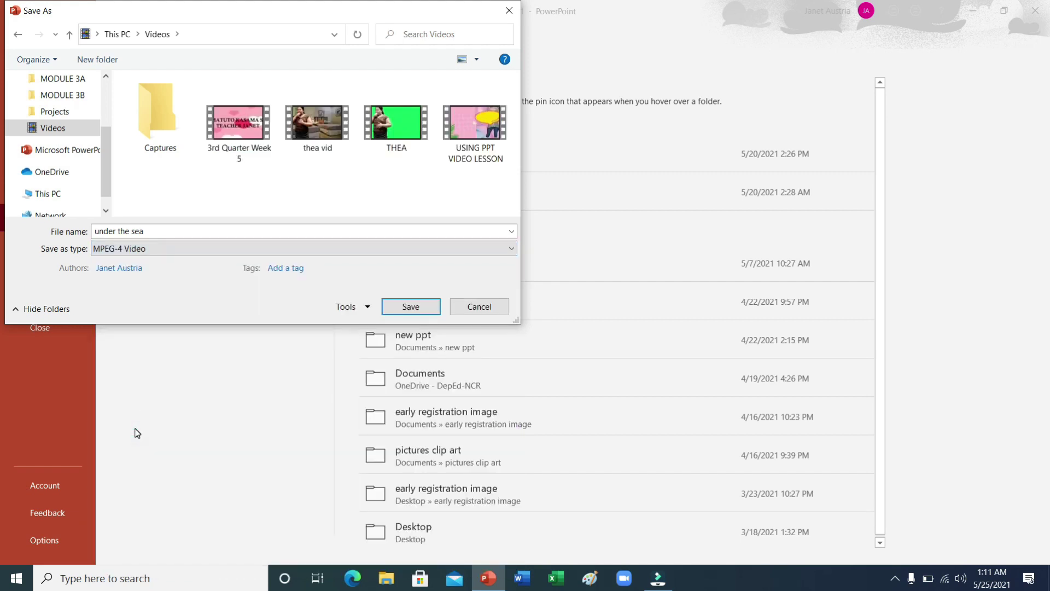
- Export the 'under the sea' video, then close PowerPoint without saving the presentation
left_click(426, 305)
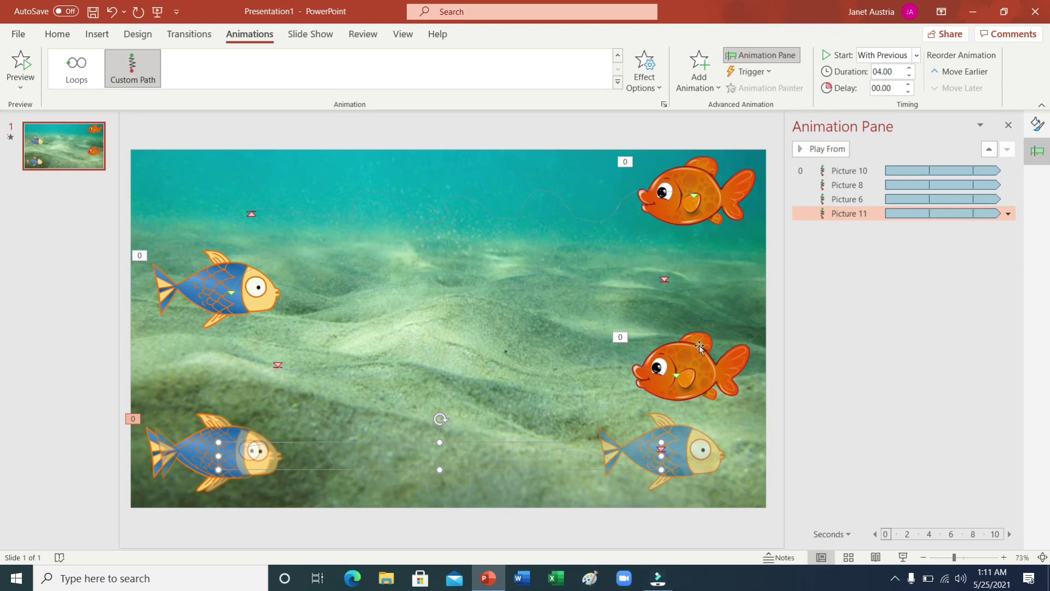
left_click(1035, 12)
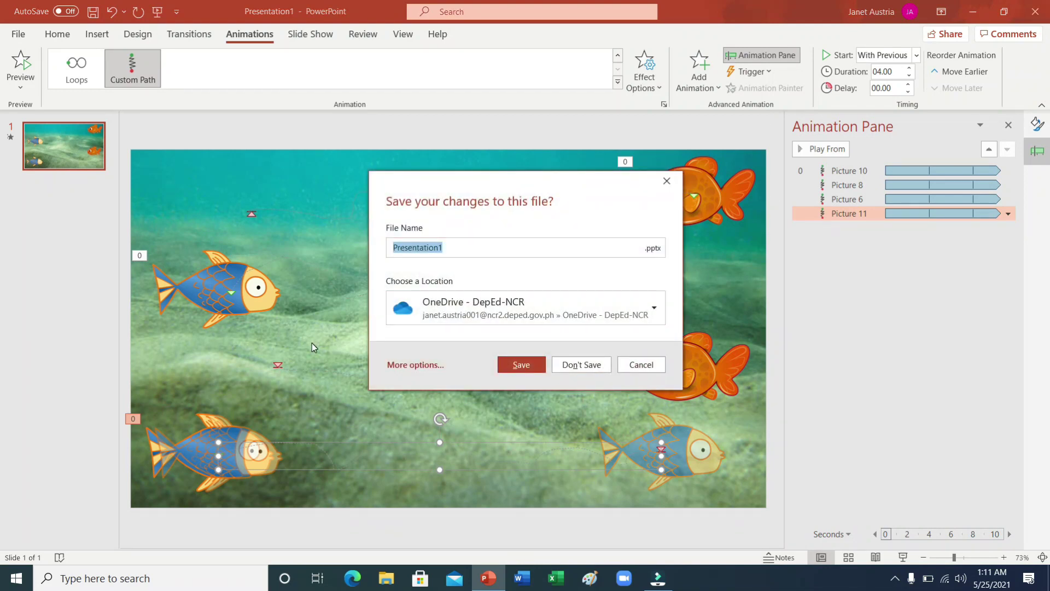
left_click(605, 374)
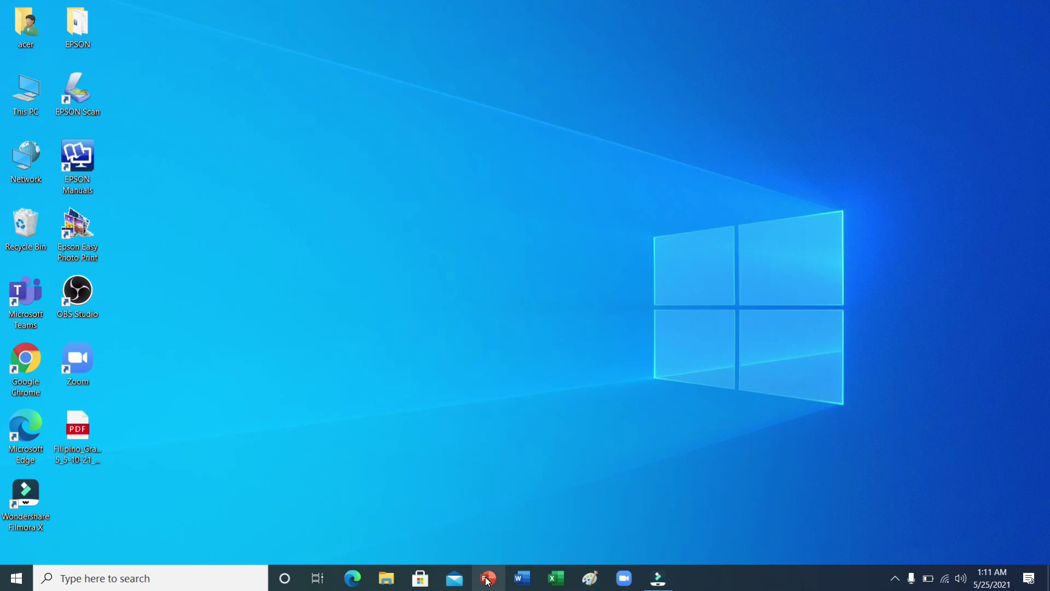
- Find 'under the sea' in the Videos folder in File Explorer and play it
left_click(384, 585)
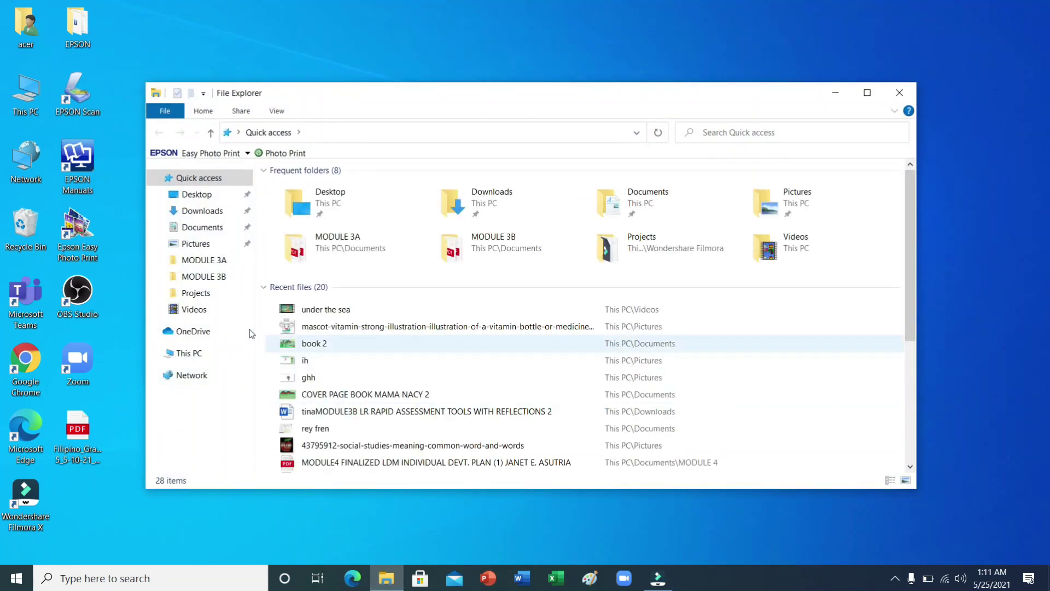
left_click(207, 316)
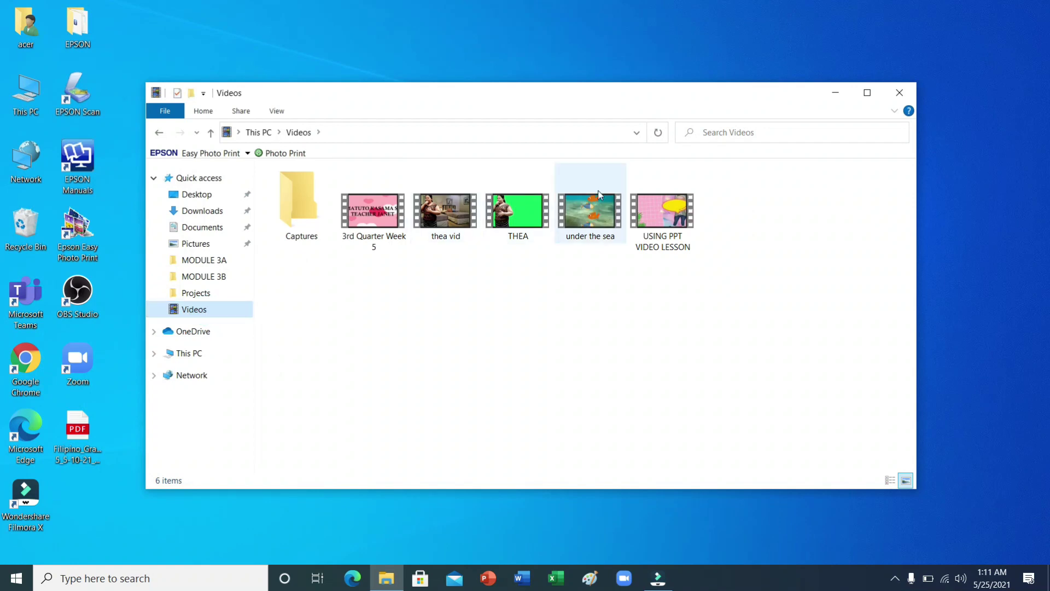
double_click(595, 215)
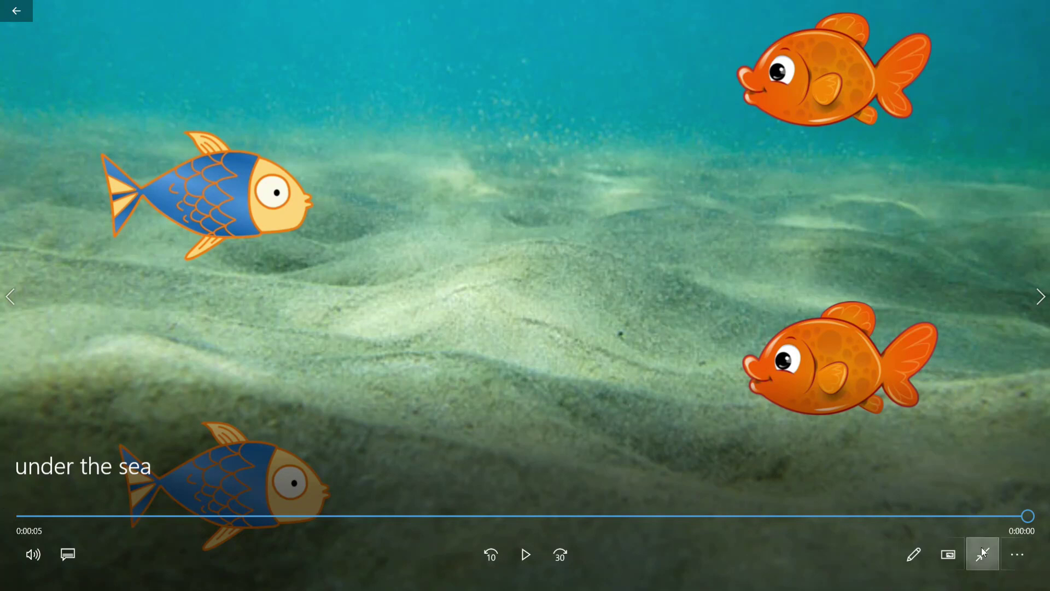
left_click(982, 549)
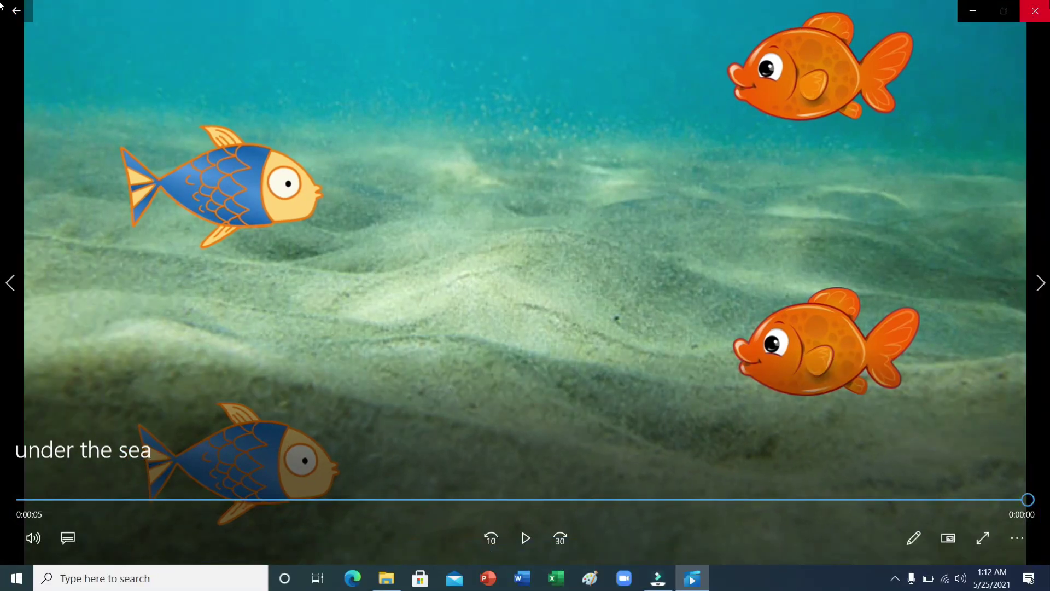
- Close the media player and the Videos folder window, leaving the empty desktop
left_click(1044, 17)
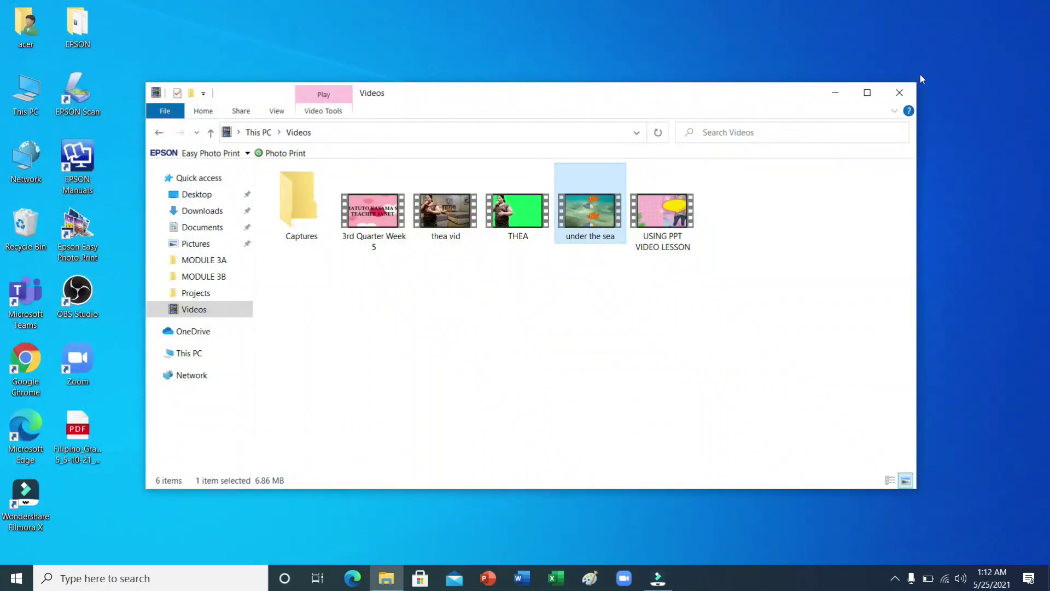
left_click(900, 94)
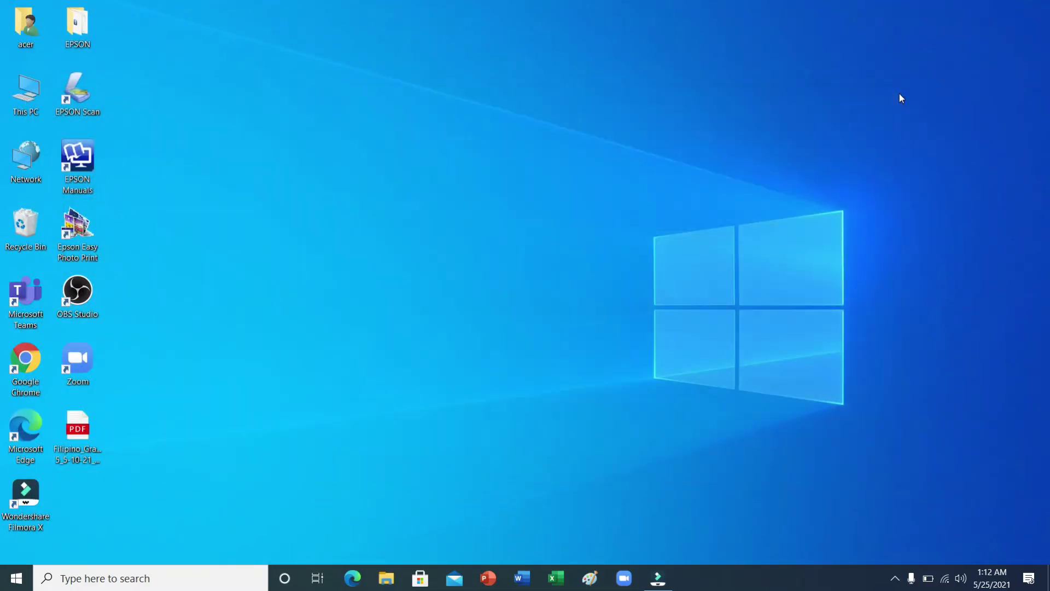